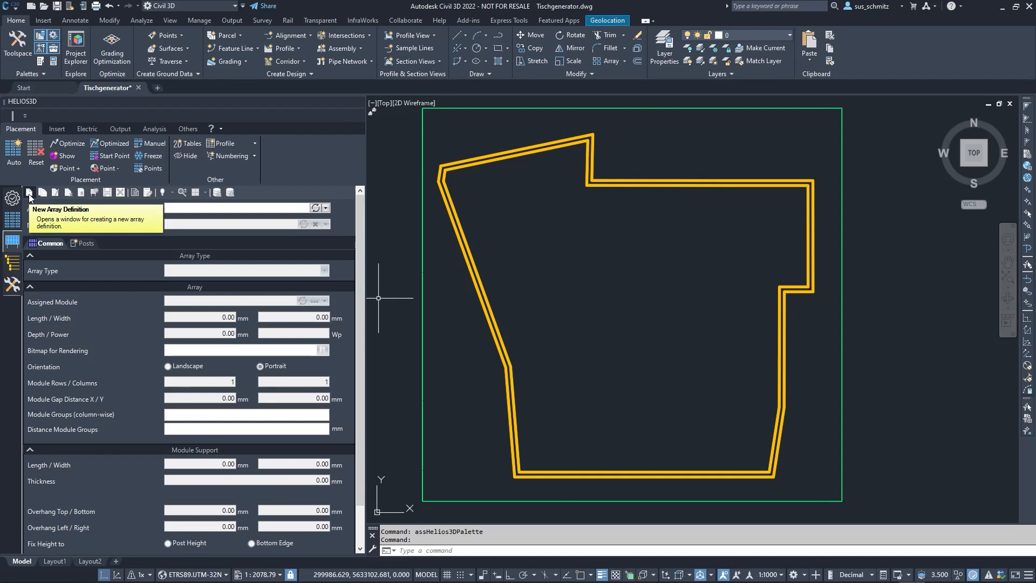
Create a new array definition named "Q.Peak 3x27 380W" in the Article groups folder.
click(29, 194)
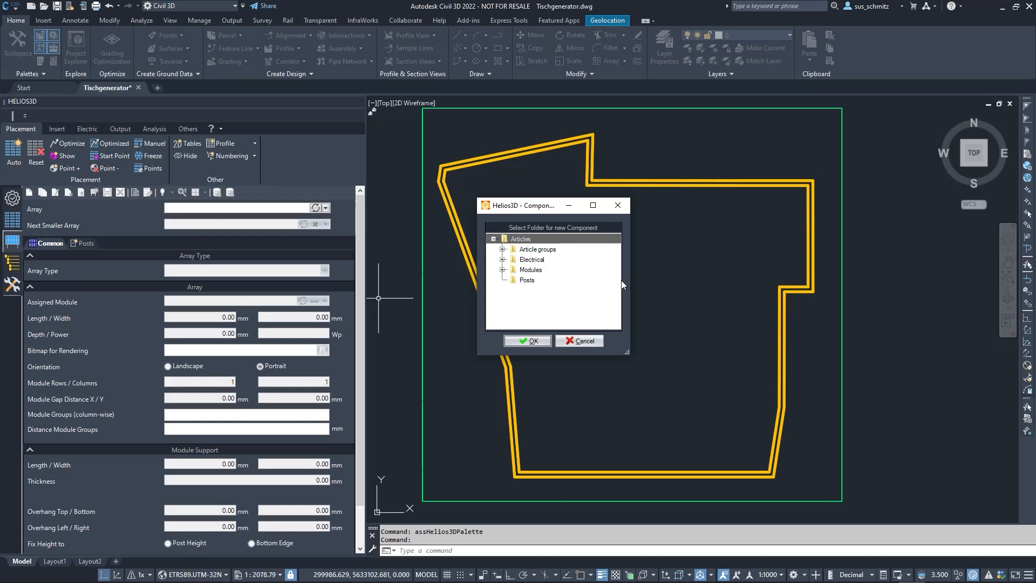
click(502, 249)
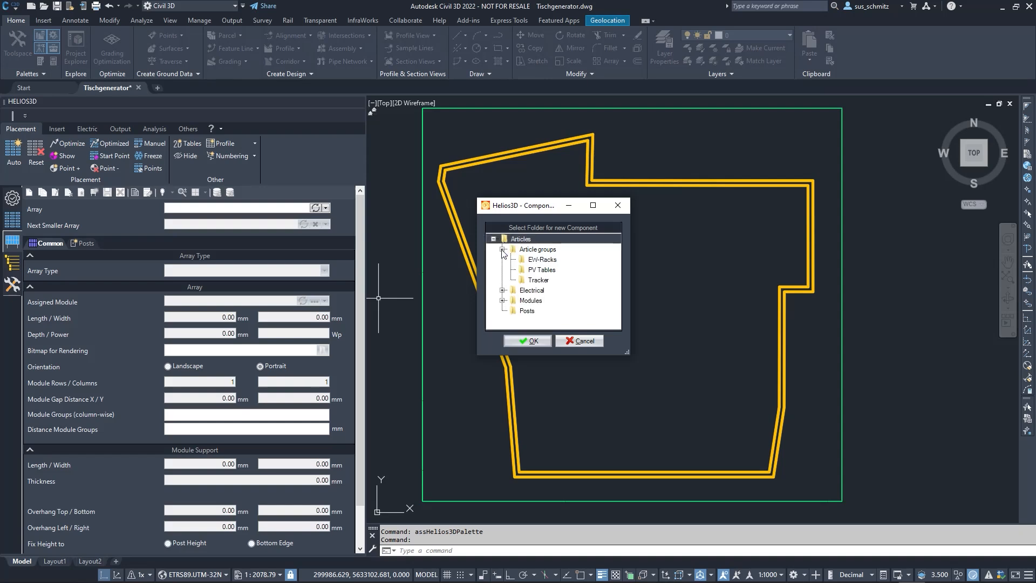
click(536, 252)
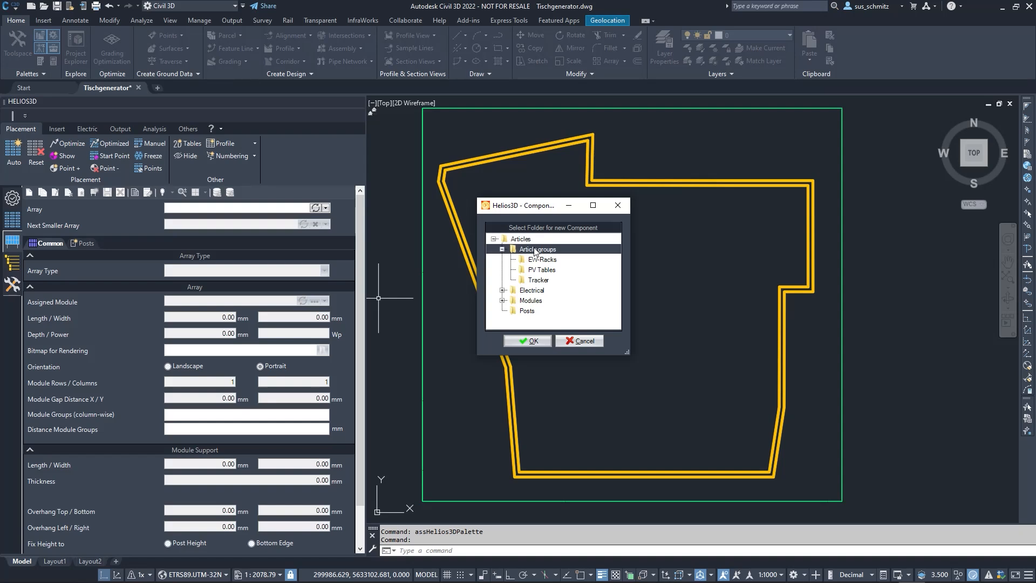
click(531, 341)
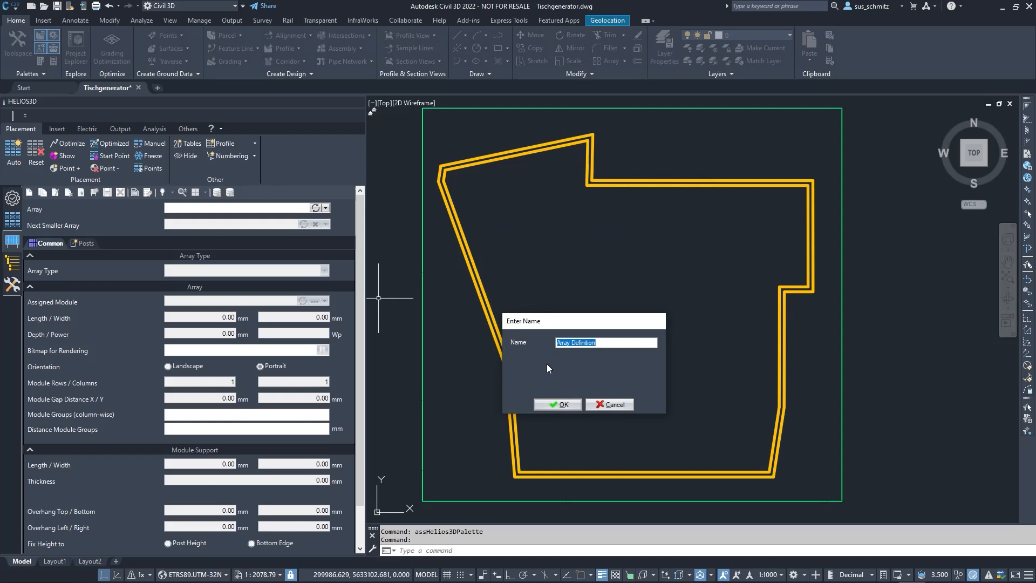
drag(562, 322, 531, 246)
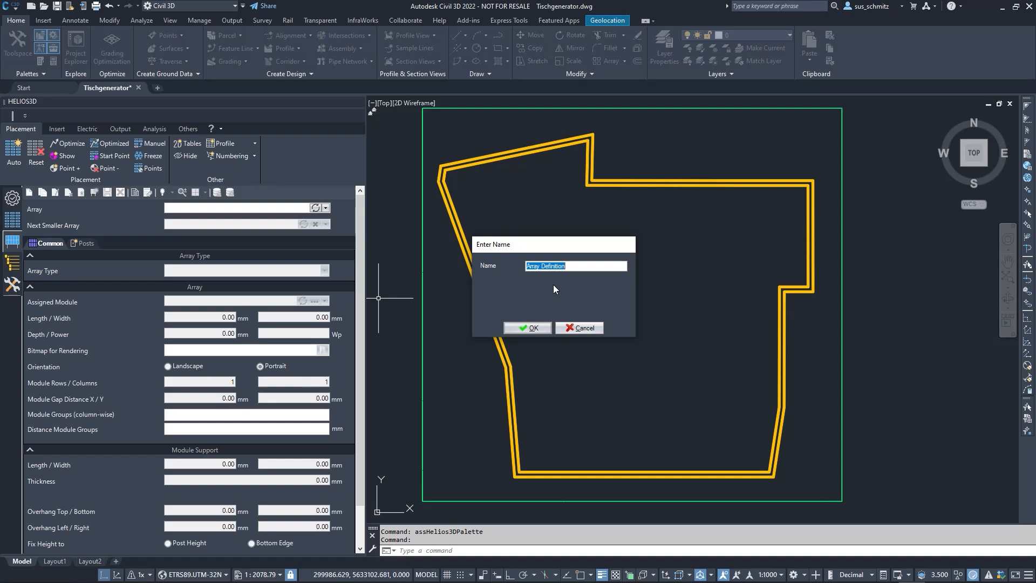
text(Q.Peak 3x27 380W)
click(527, 328)
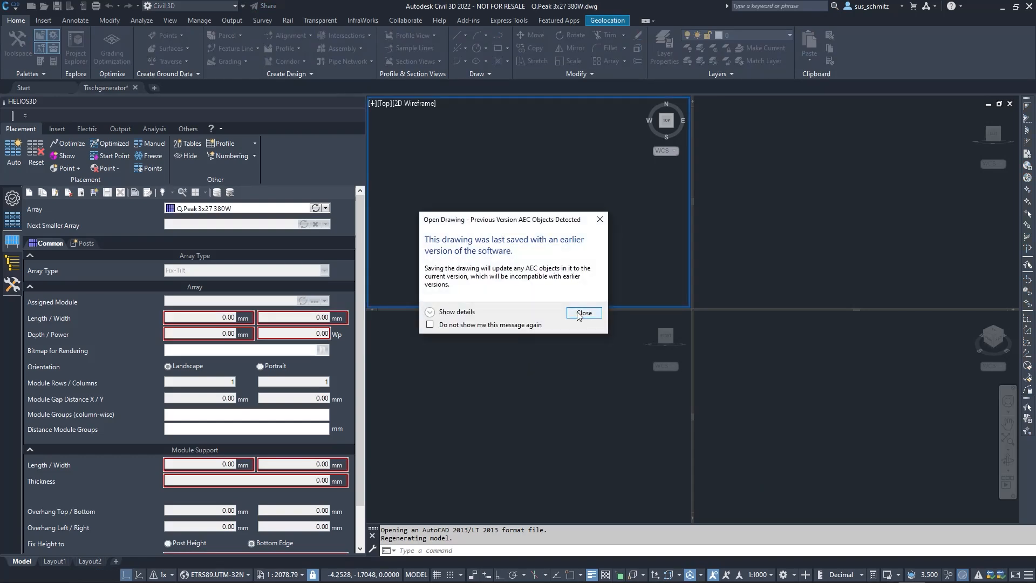
click(578, 313)
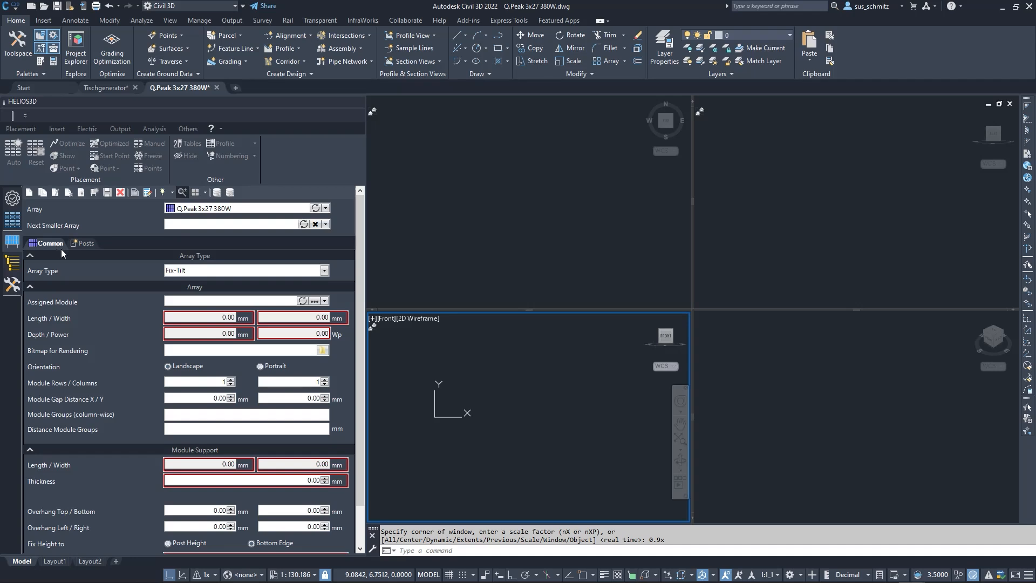
Keep the array type as Fix-Tilt and assign the Hanwa Q.Cells module Q.PEAK DUO L-G5.2 380.
click(324, 272)
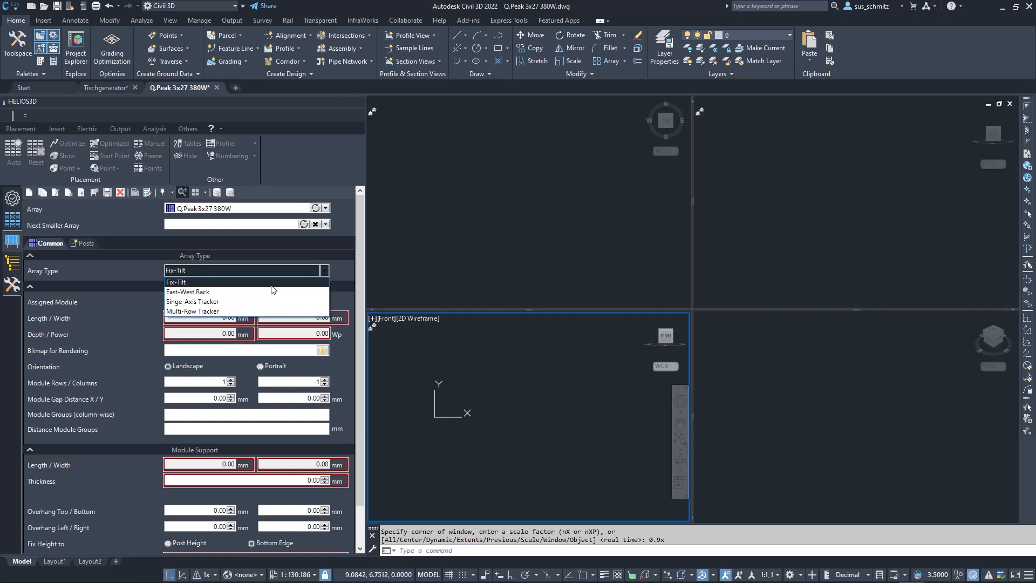
click(134, 266)
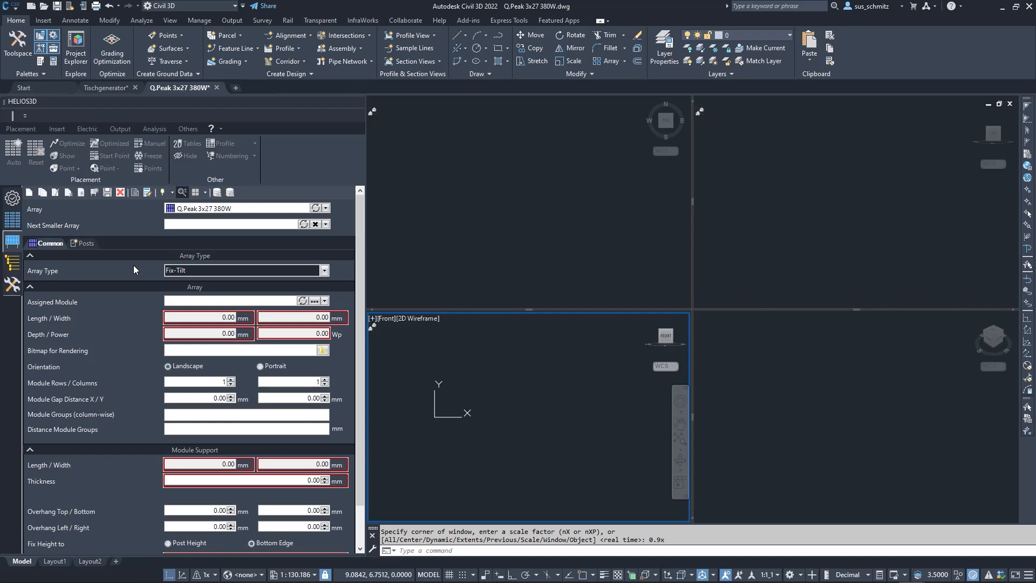
click(325, 301)
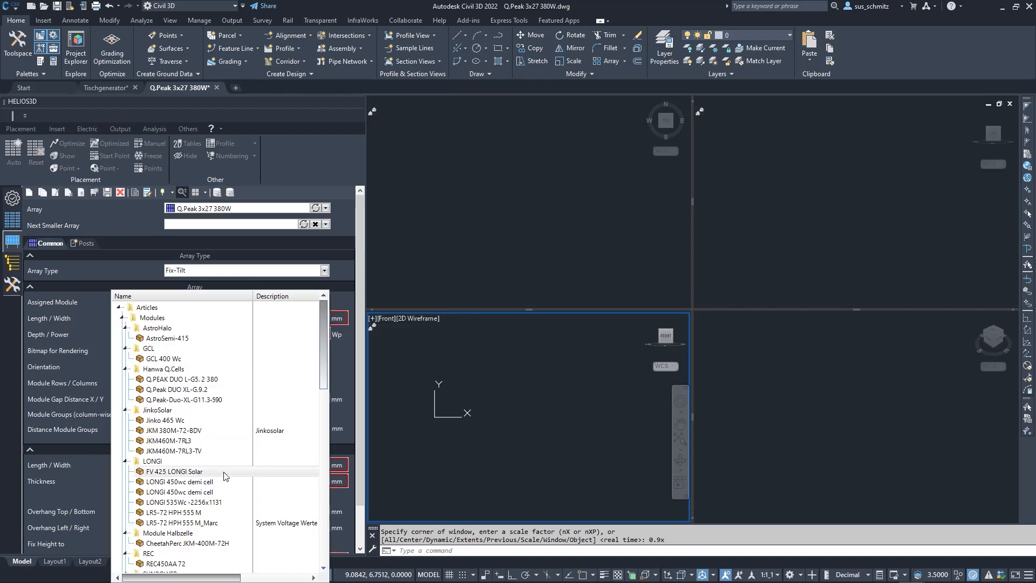
scroll(224, 478, down, 4)
scroll(223, 479, down, 8)
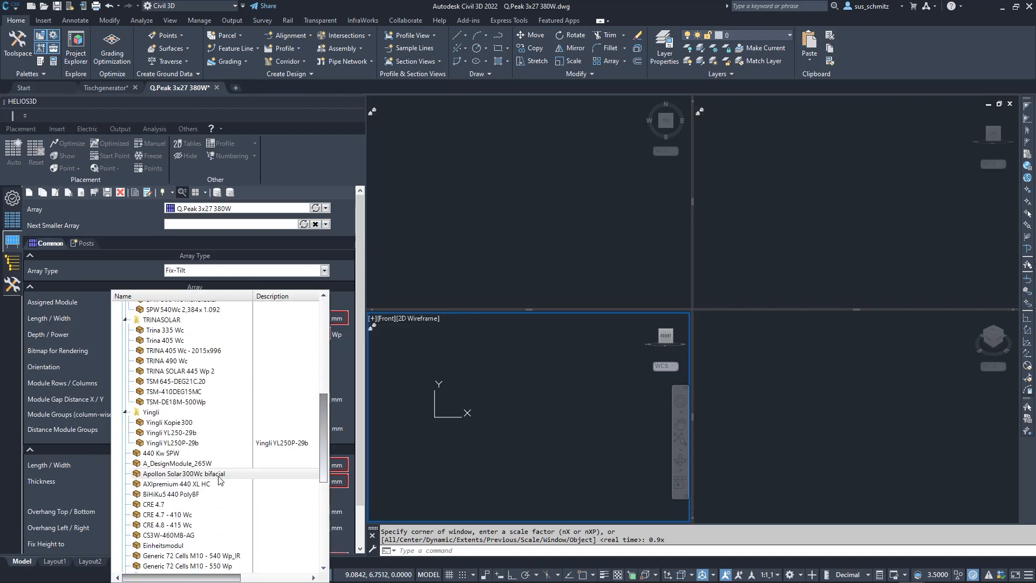
scroll(220, 480, down, 5)
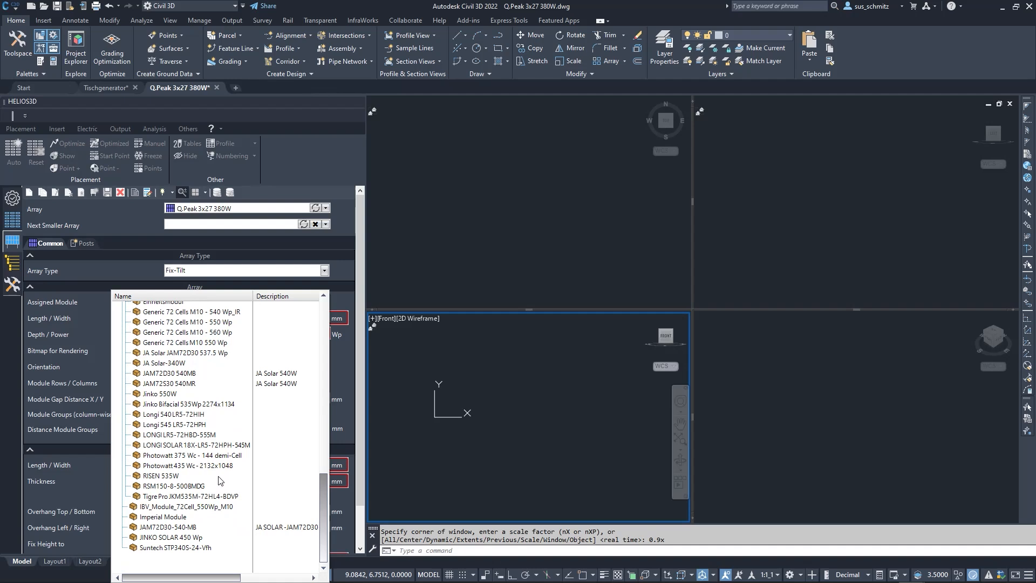
scroll(219, 480, up, 15)
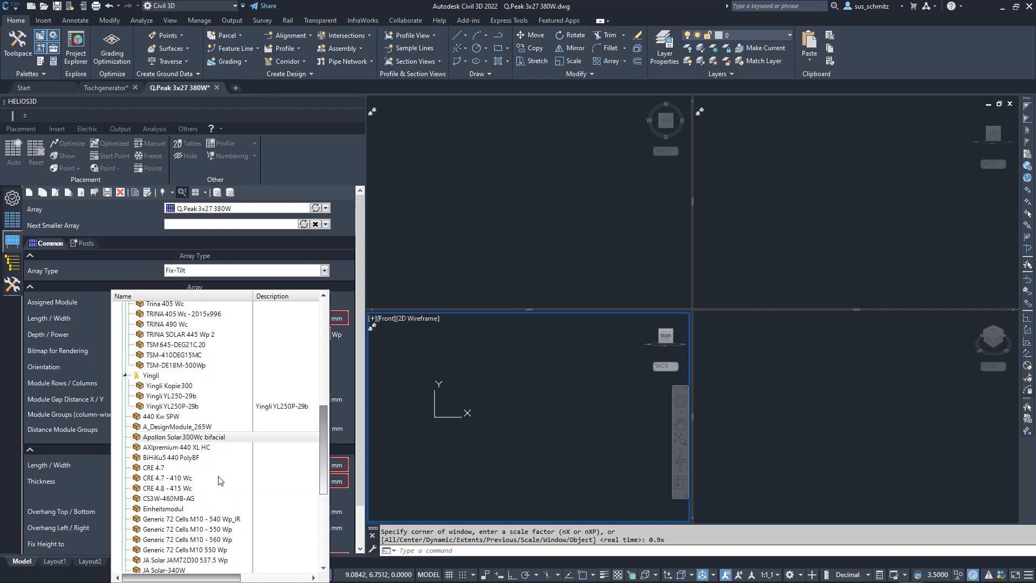
scroll(220, 480, up, 1)
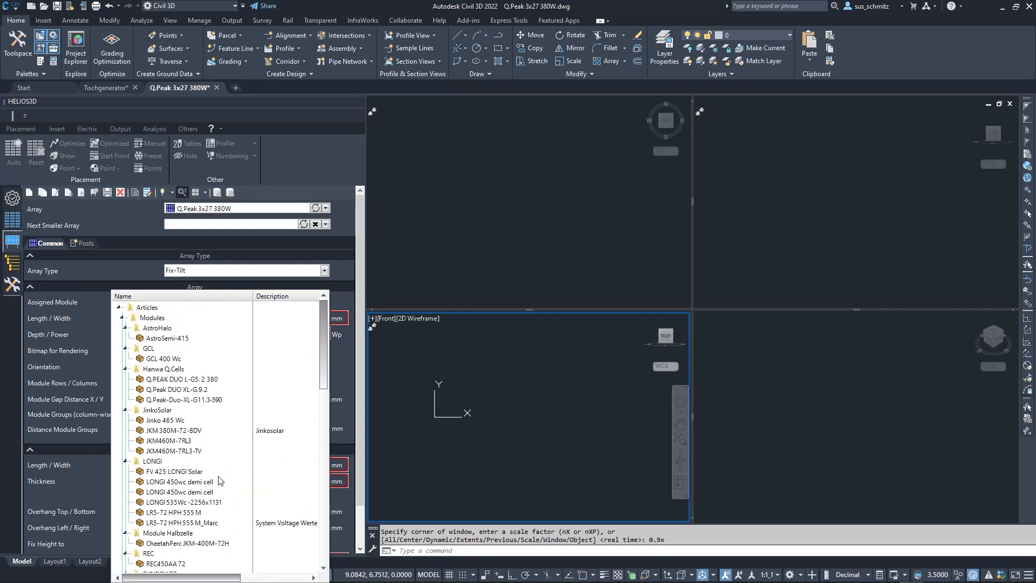
double_click(200, 379)
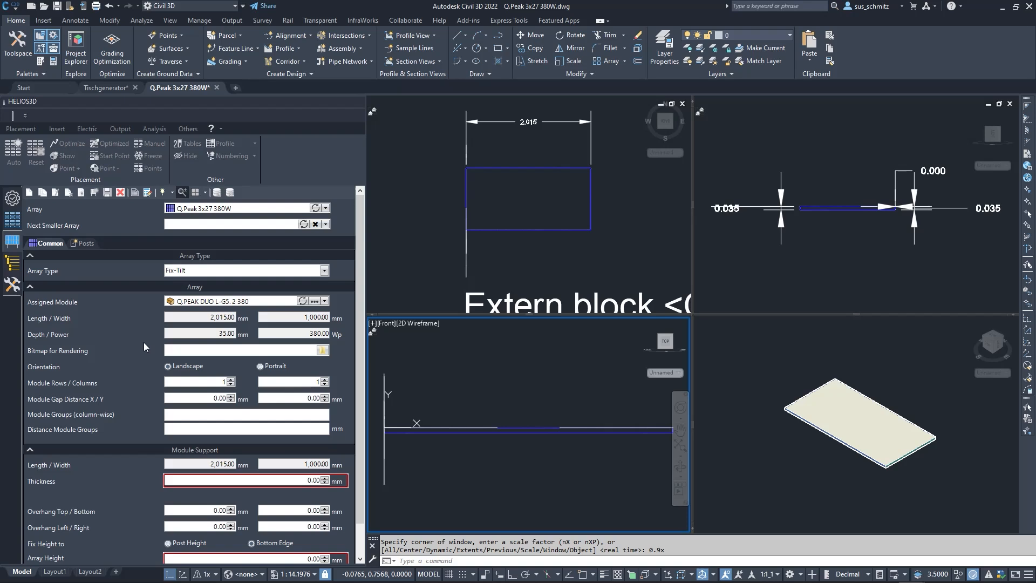
Assign Crystalline.jpg from D:\Programme\Helios2020_aktuell\Bitmaps\Material\Module as the module's rendering bitmap.
click(323, 351)
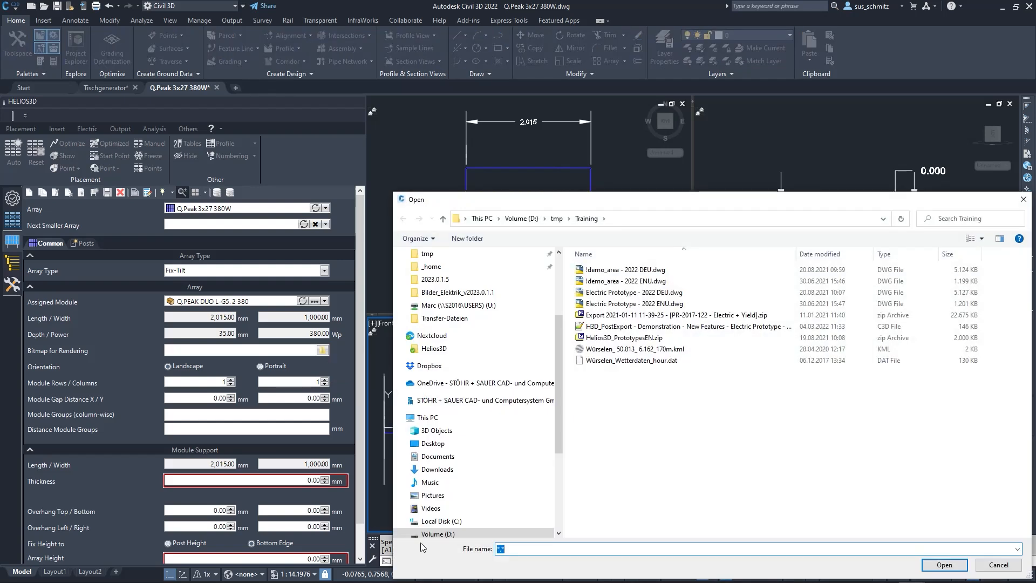
click(431, 534)
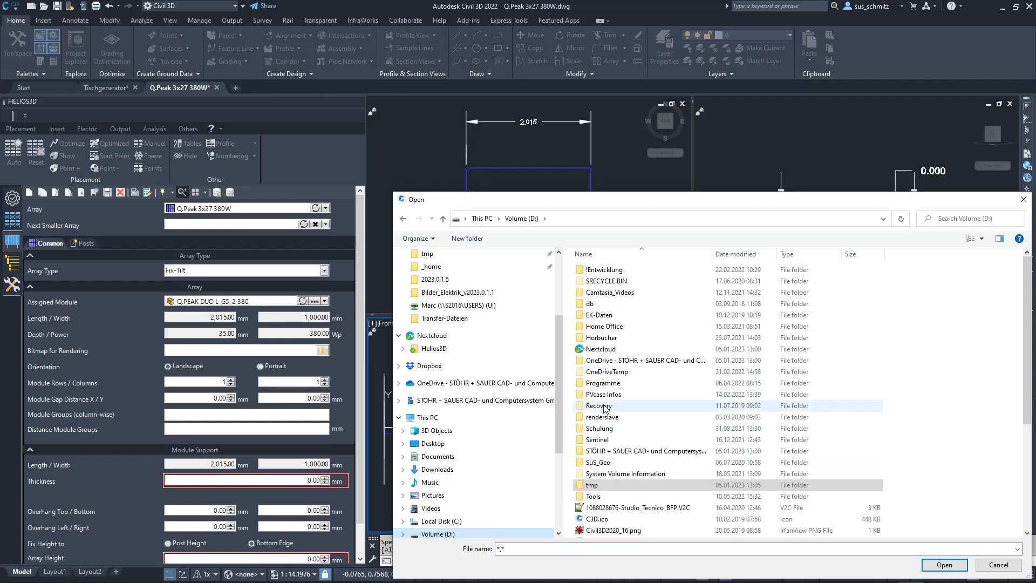
double_click(609, 383)
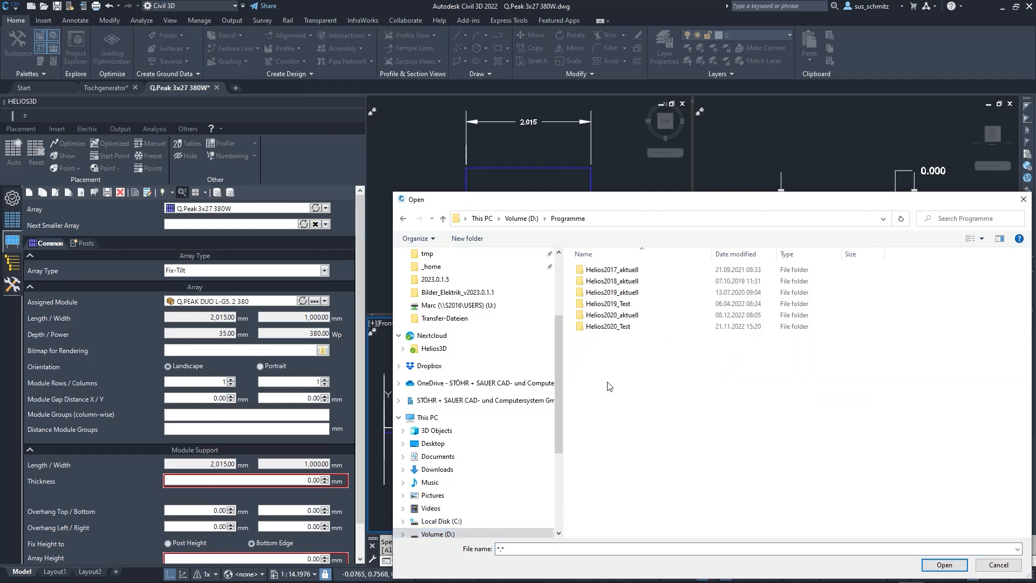
click(620, 319)
double_click(620, 319)
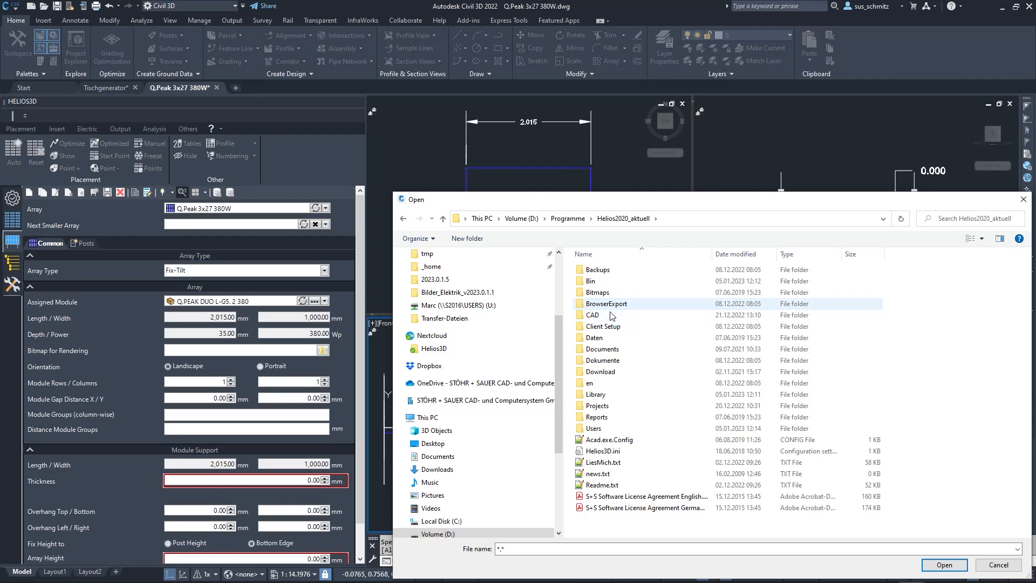
double_click(611, 296)
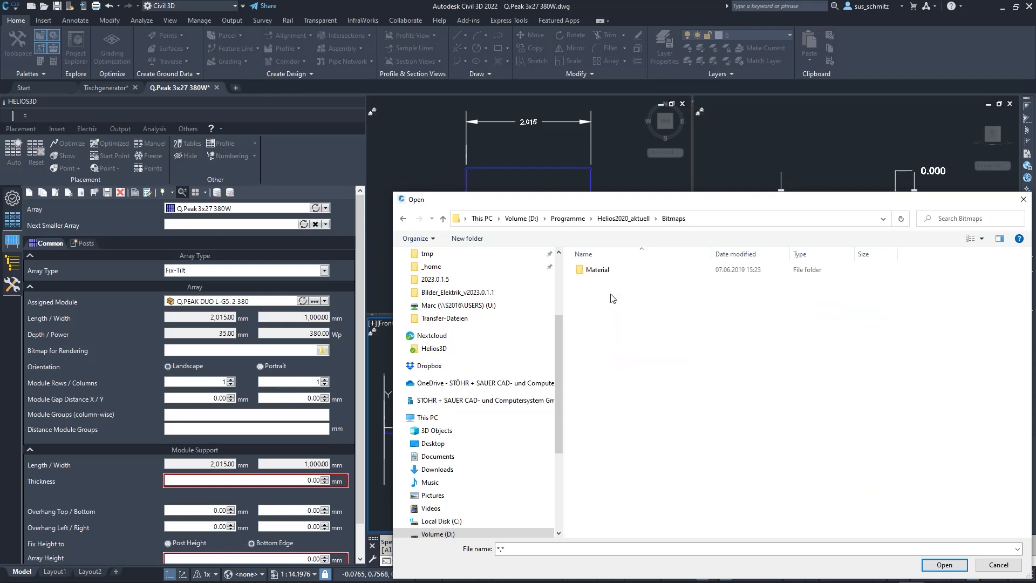
double_click(594, 270)
double_click(596, 281)
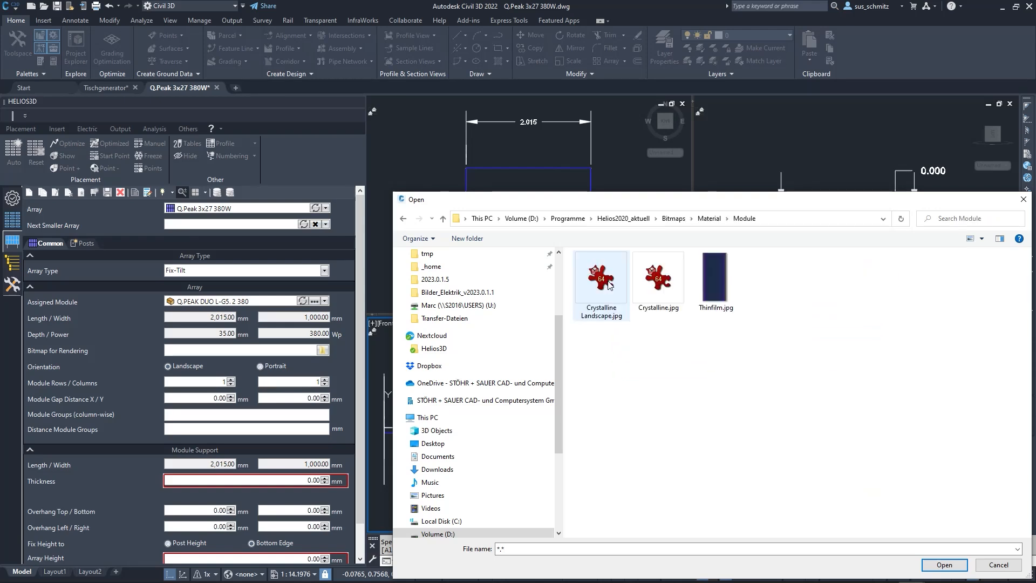
click(658, 278)
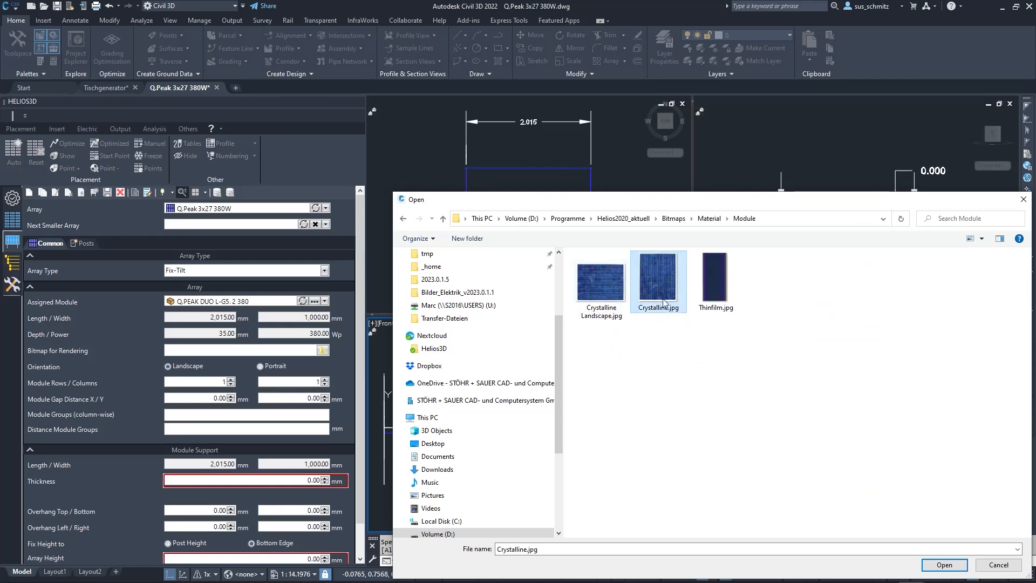
click(944, 565)
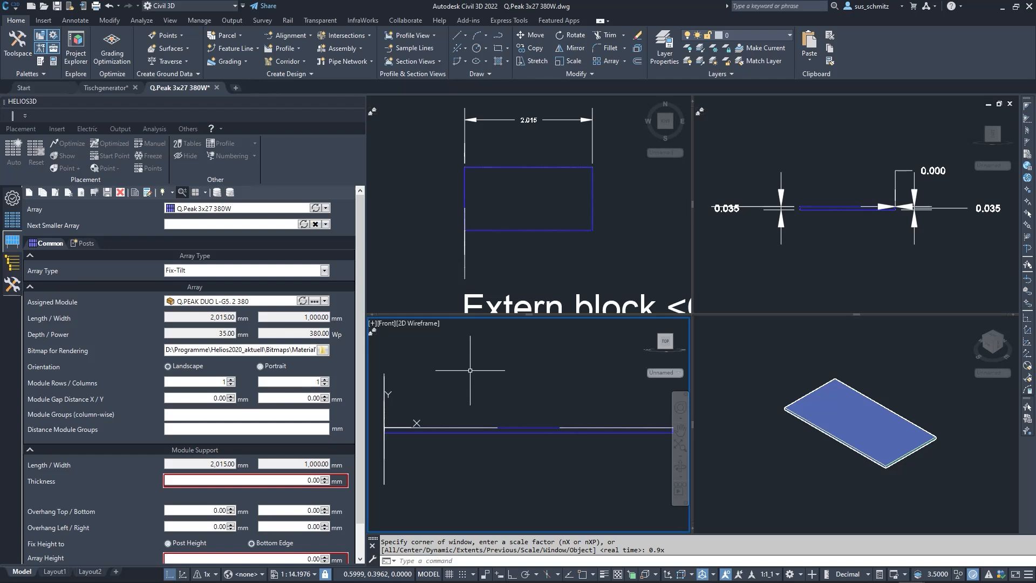
Orient the modules in portrait and arrange them in 3 rows and 27 columns.
click(260, 366)
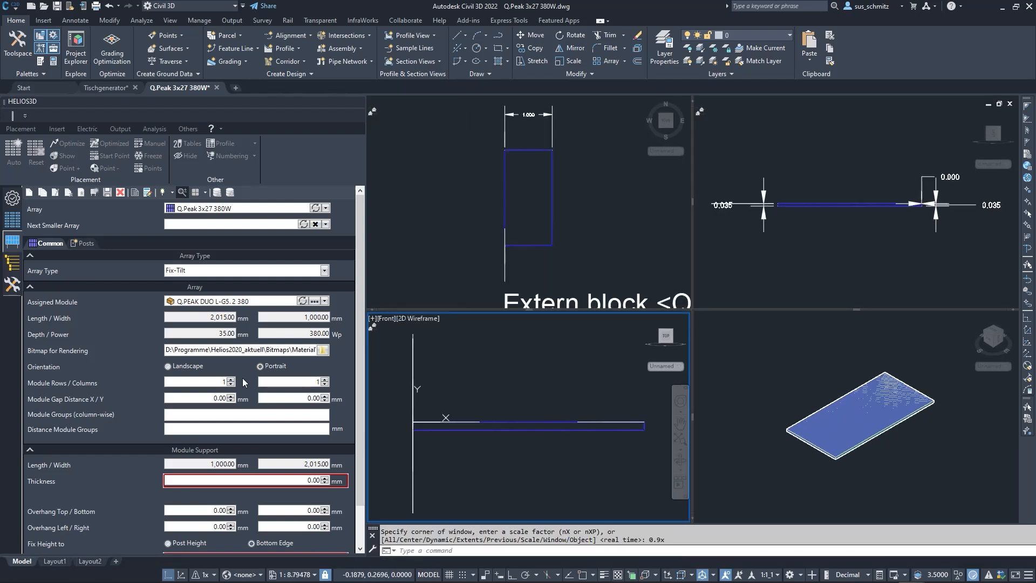
click(231, 380)
click(231, 380)
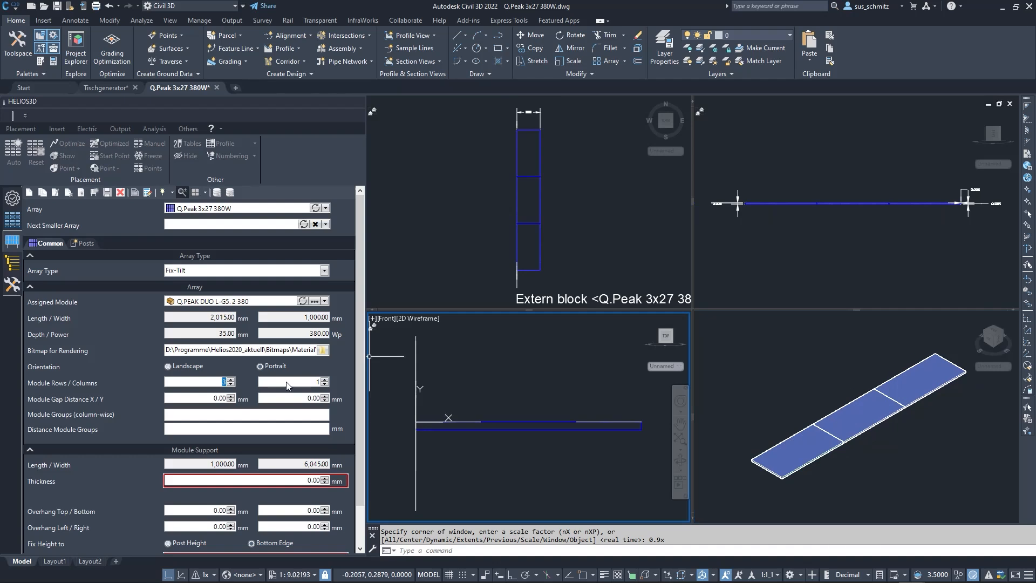
drag(320, 381, 303, 376)
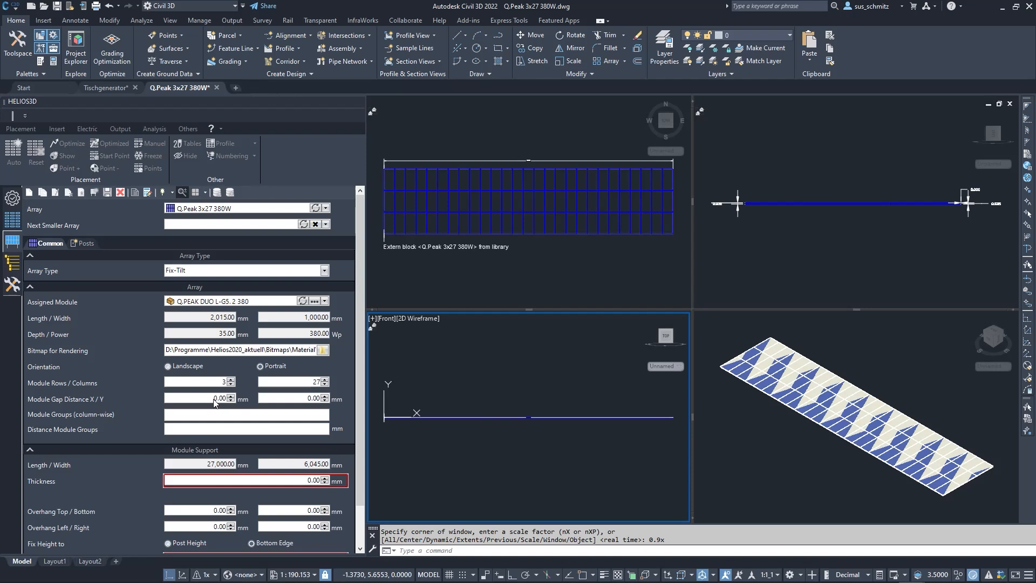
Set the module gap distance to 16 mm in both X and Y.
mouse_move(214, 401)
double_click(212, 399)
text(10)
double_click(295, 400)
text(16)
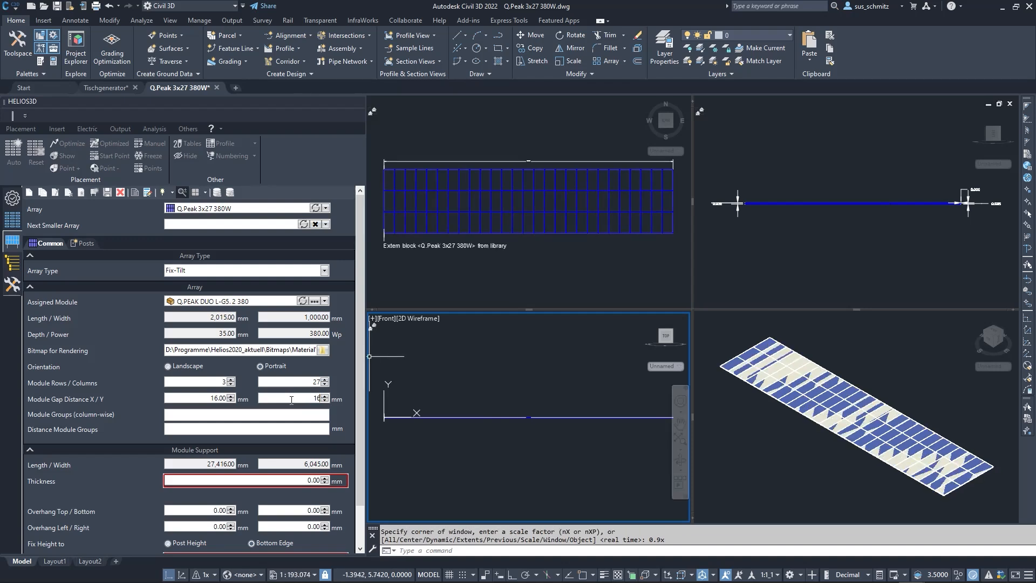
click(204, 396)
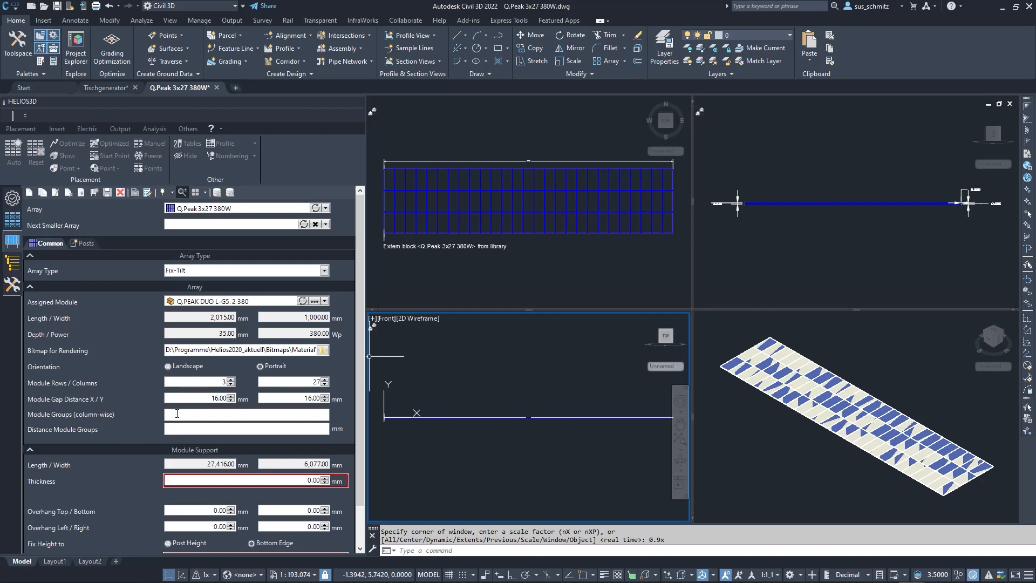
Set the module support thickness to 150 mm.
mouse_move(178, 413)
scroll(141, 429, down, 1)
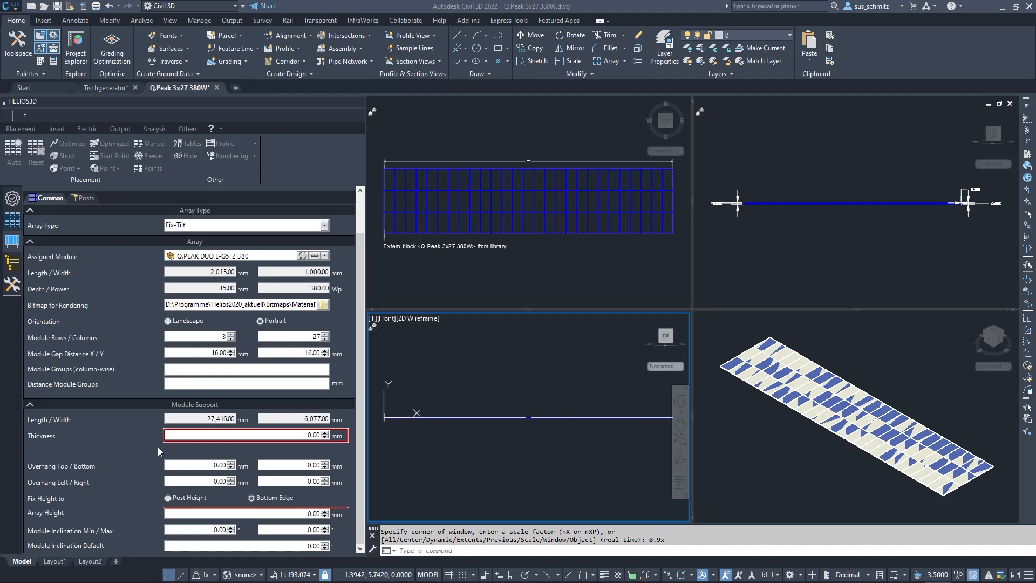
mouse_move(326, 436)
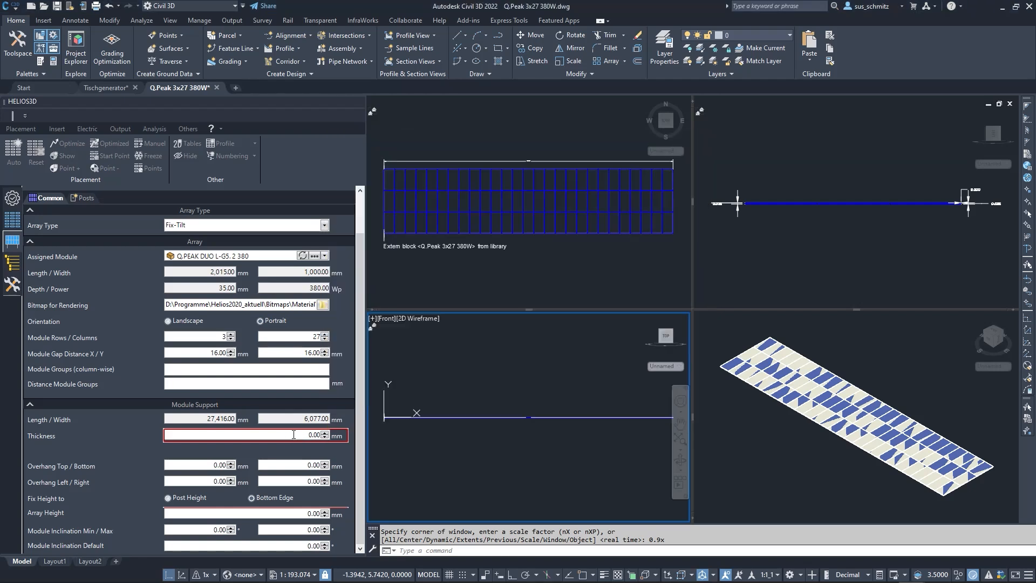
text(150)
mouse_move(233, 471)
mouse_move(329, 467)
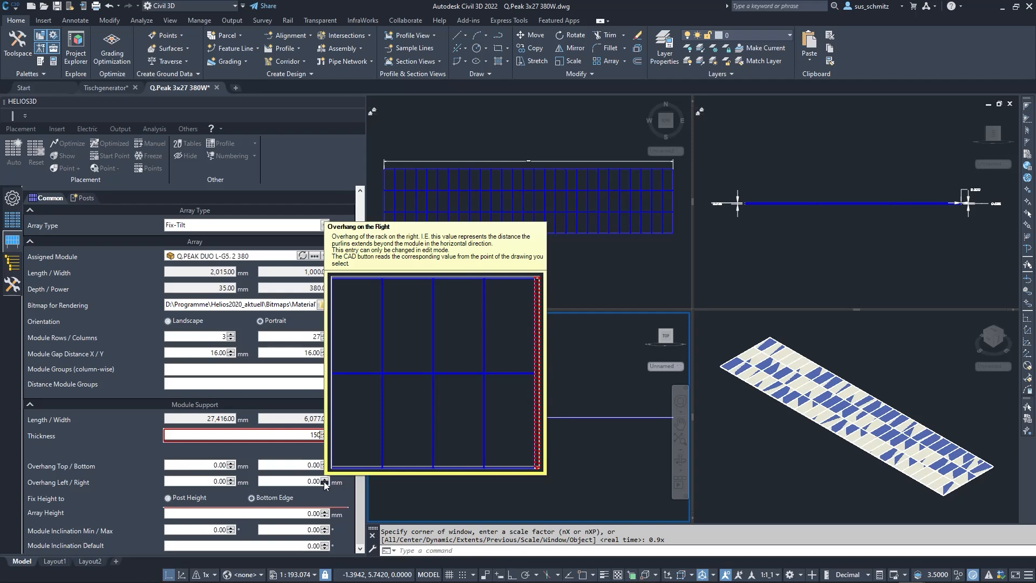
Set the array height to 800 mm and the maximum module inclination to 40°.
mouse_move(252, 500)
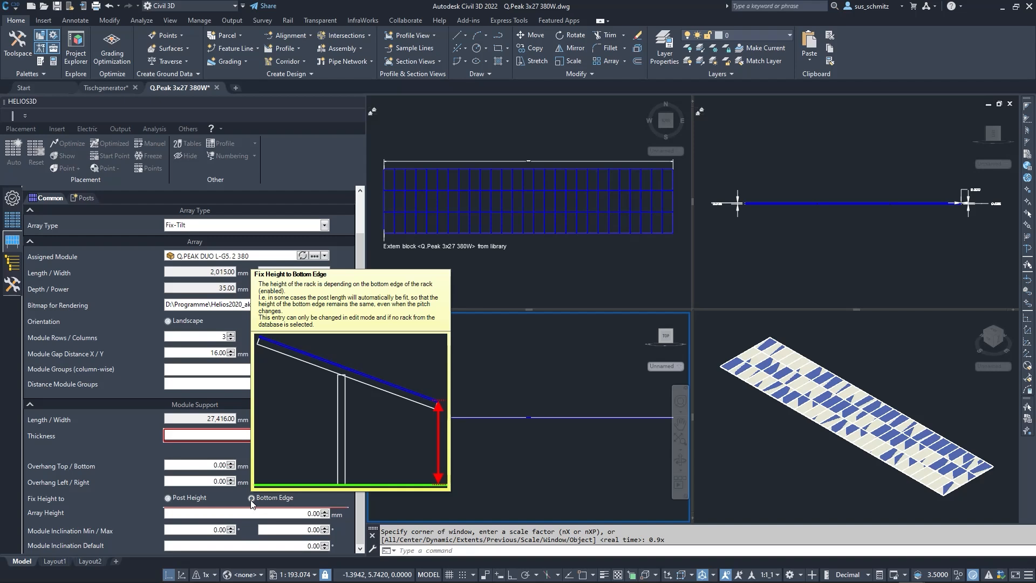
click(300, 514)
double_click(299, 514)
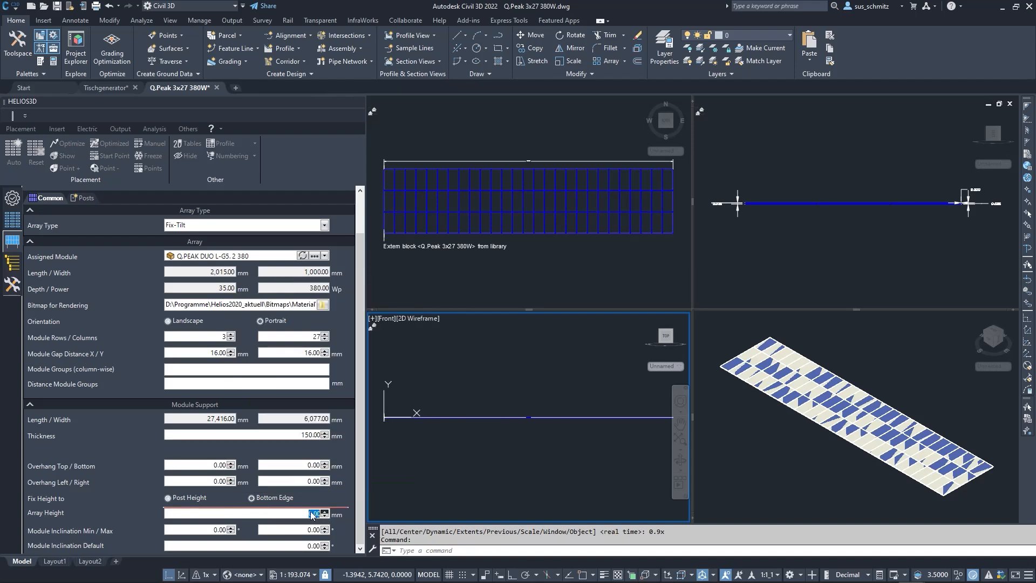
text(800)
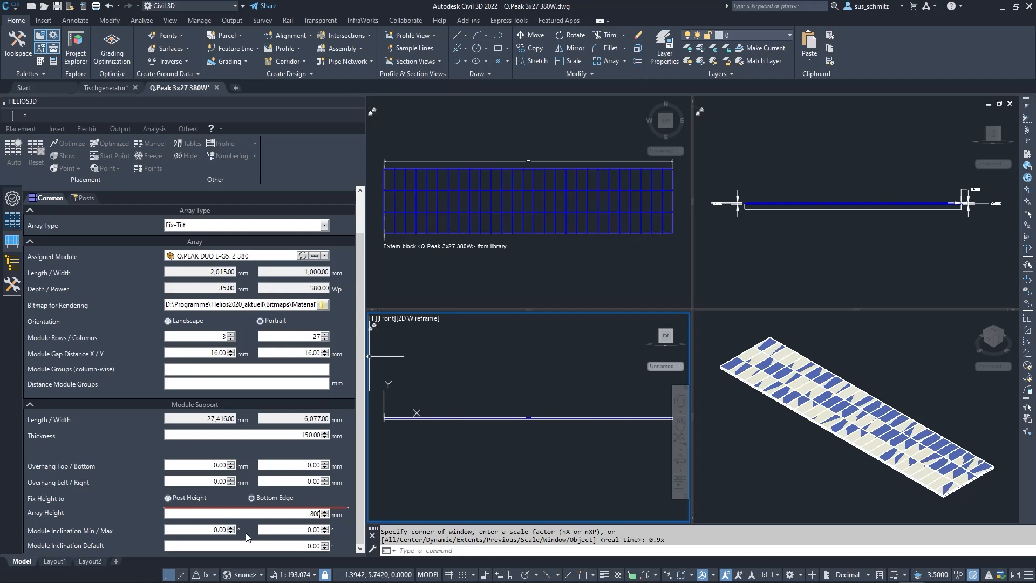
click(316, 530)
text(4)
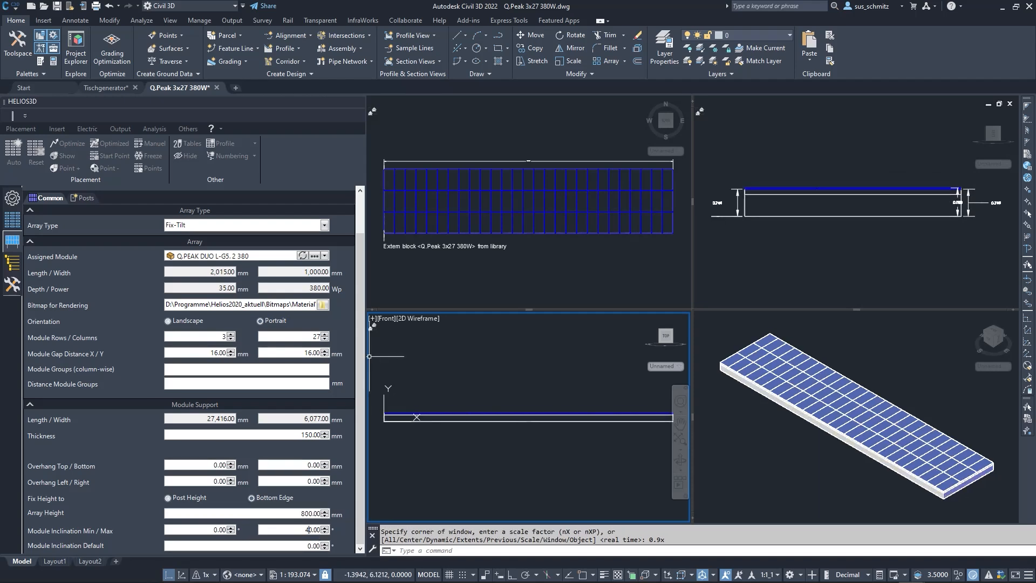
Set the default module inclination of the array to 20°.
mouse_move(262, 550)
click(305, 546)
text(2)
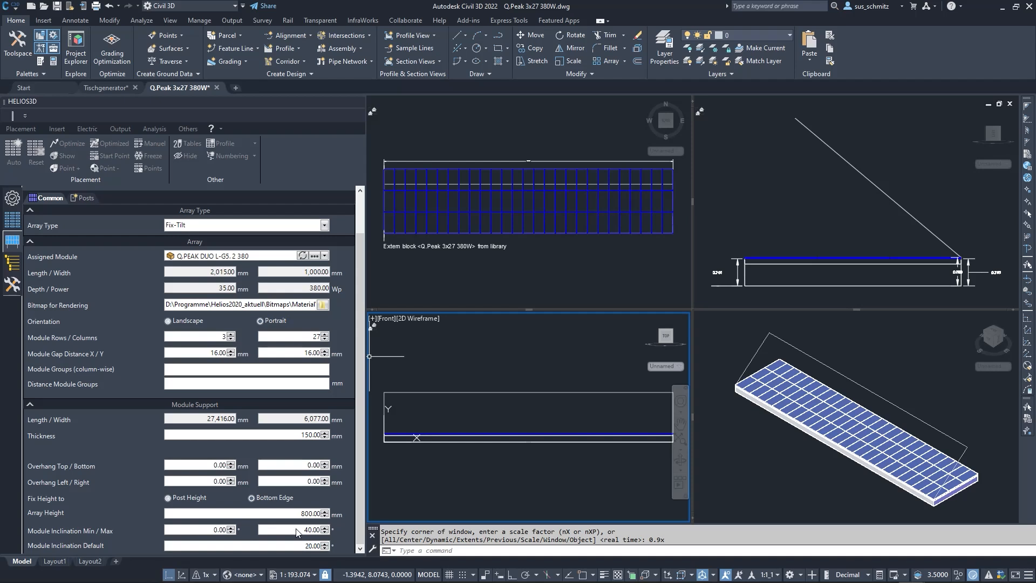
Set the maximum slope of the module support to 15°.
drag(360, 481, 357, 502)
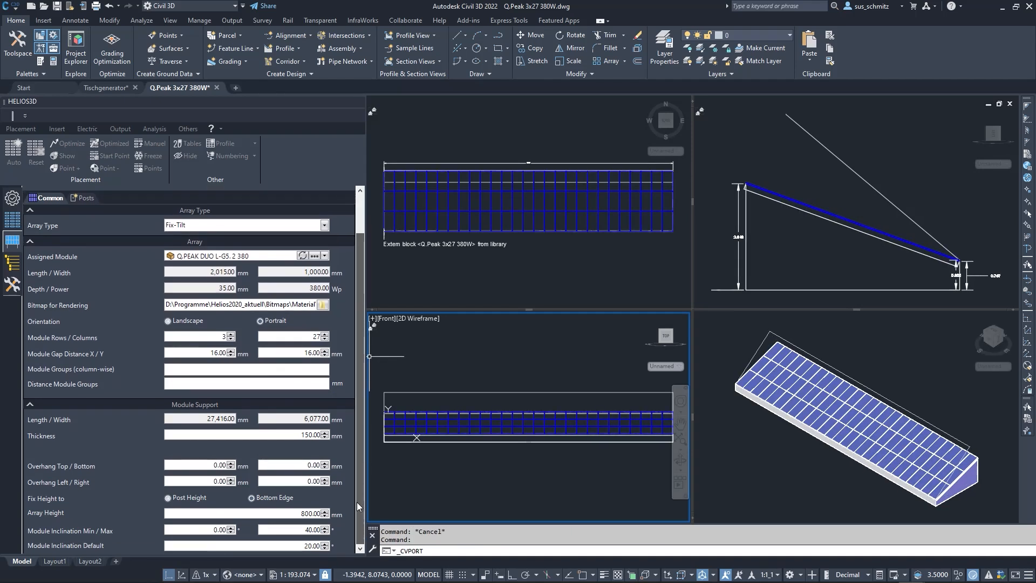
click(163, 241)
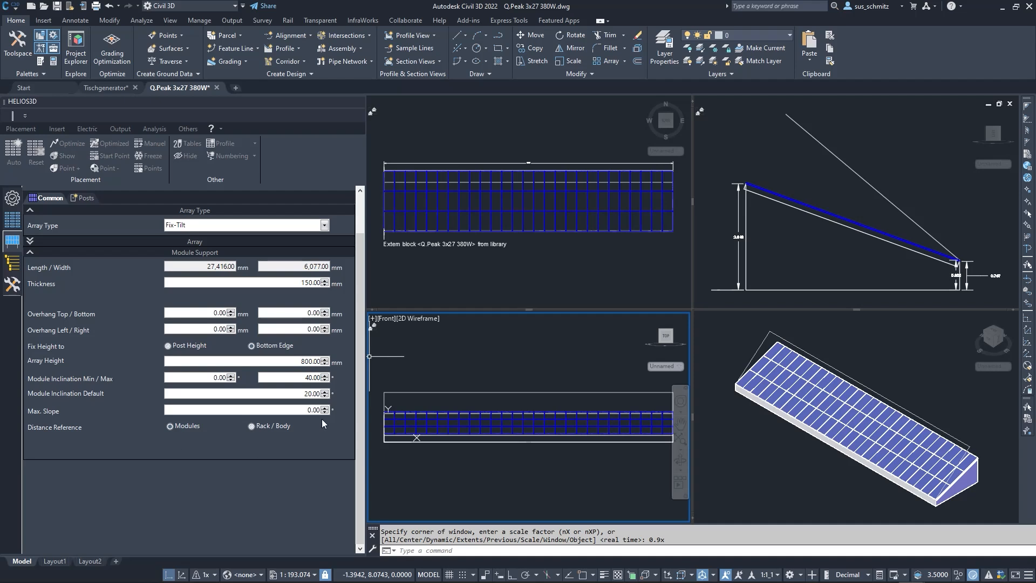
mouse_move(326, 412)
click(306, 410)
text(15)
key(Delete)
key(Return)
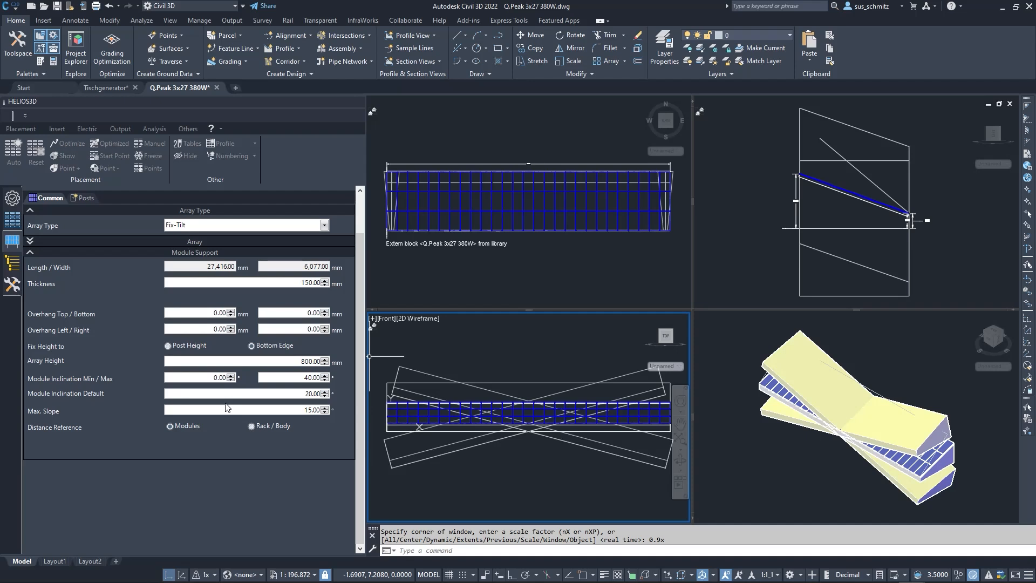
mouse_move(251, 428)
Set the standard ram depth of the array's posts to 1000 mm.
click(85, 199)
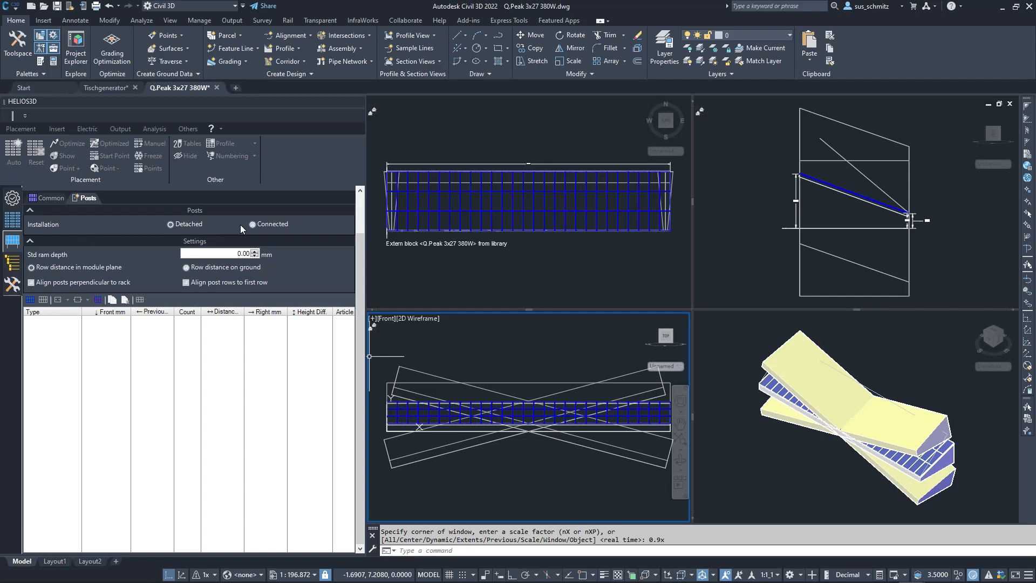
mouse_move(253, 224)
click(221, 252)
text(1000)
mouse_move(76, 270)
mouse_move(189, 266)
mouse_move(152, 273)
Add a post row, reduce its post entry to a count of 1, and add two more single posts.
click(30, 300)
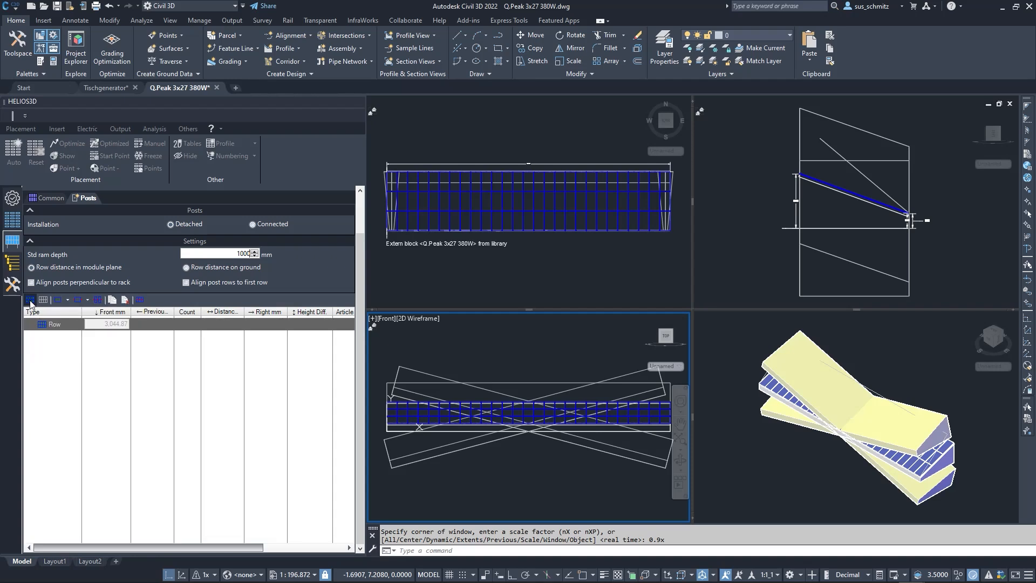
click(59, 304)
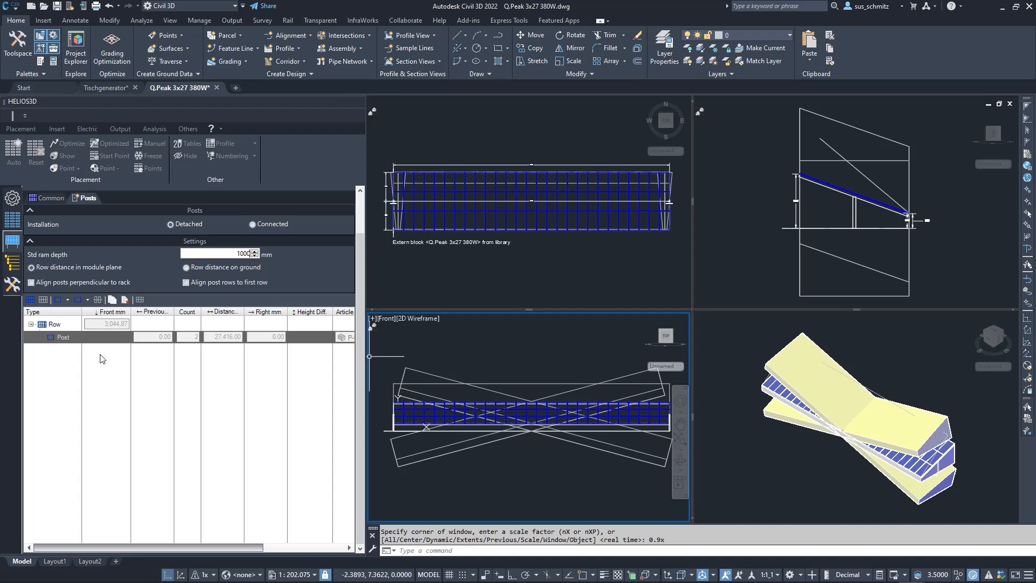
click(195, 338)
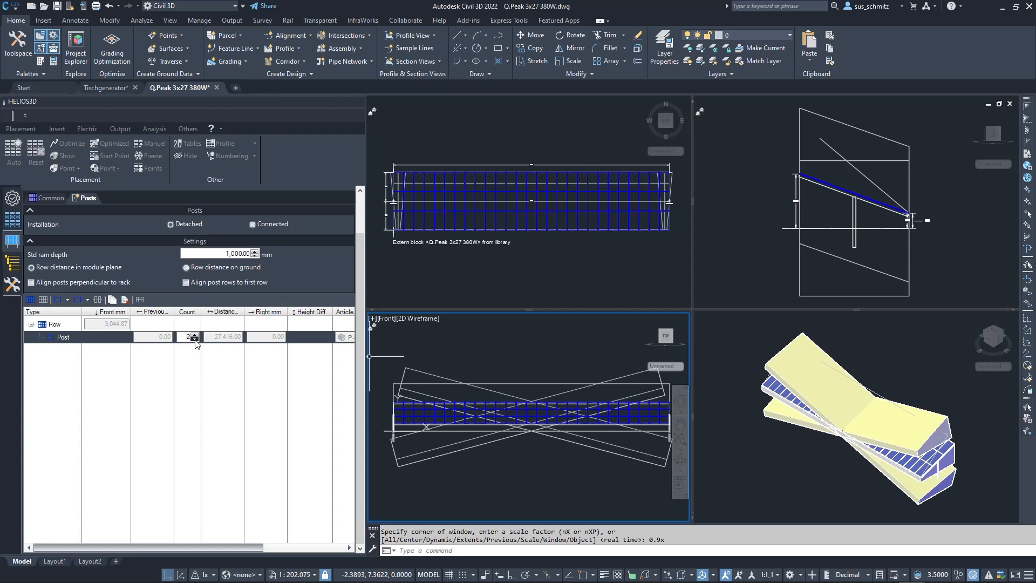
click(194, 339)
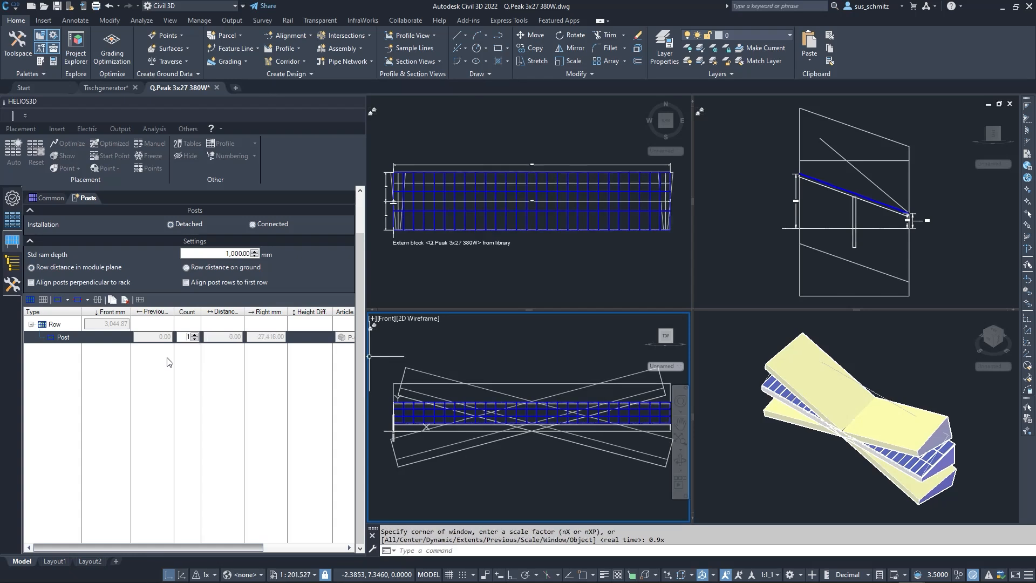
click(58, 304)
click(58, 303)
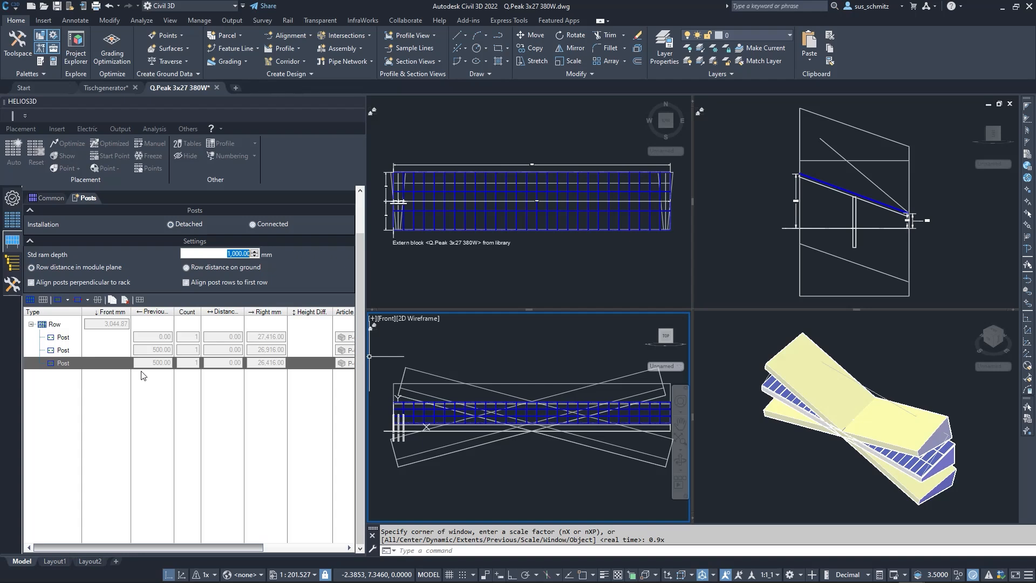
Delete the post row together with its three post entries.
click(56, 326)
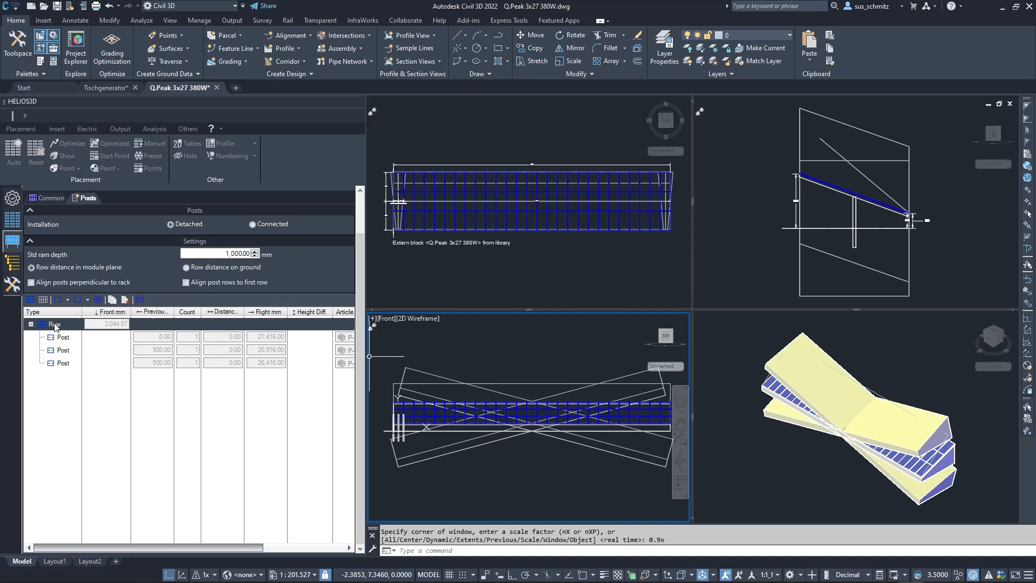
click(126, 300)
click(482, 312)
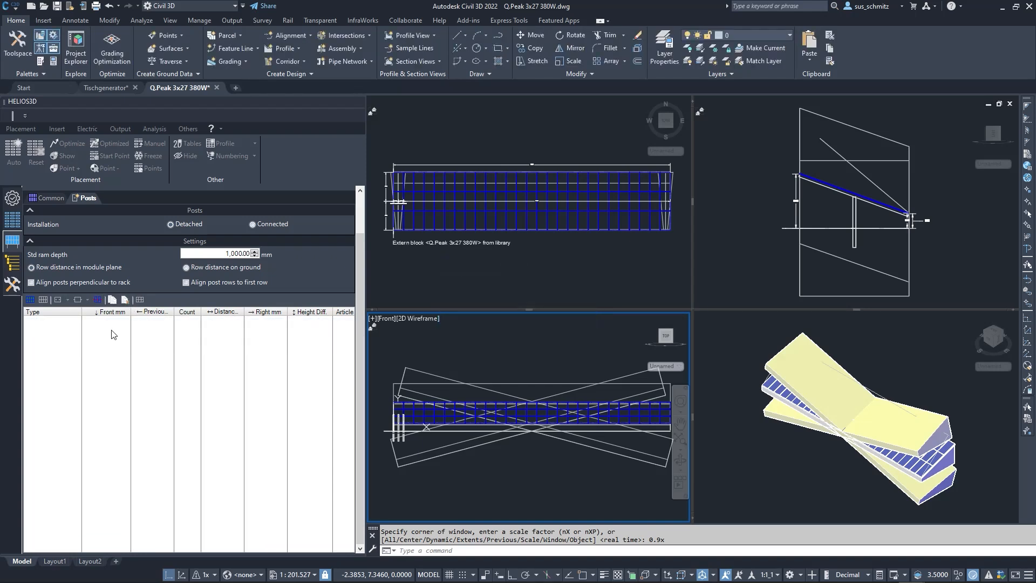
Add a new post row with a post entry, placing the outer posts 1000 mm in from both ends of the array.
click(30, 300)
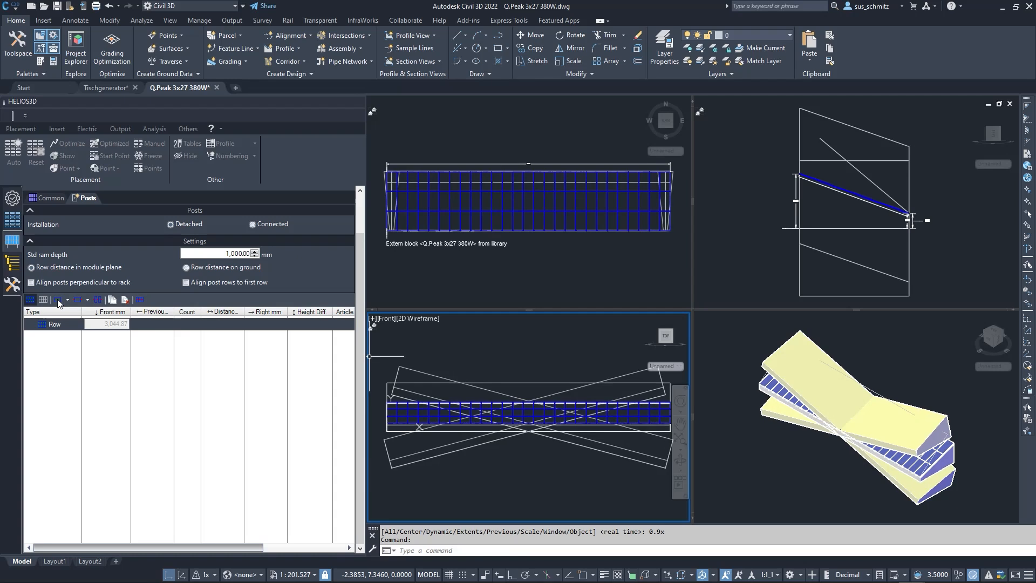
click(58, 300)
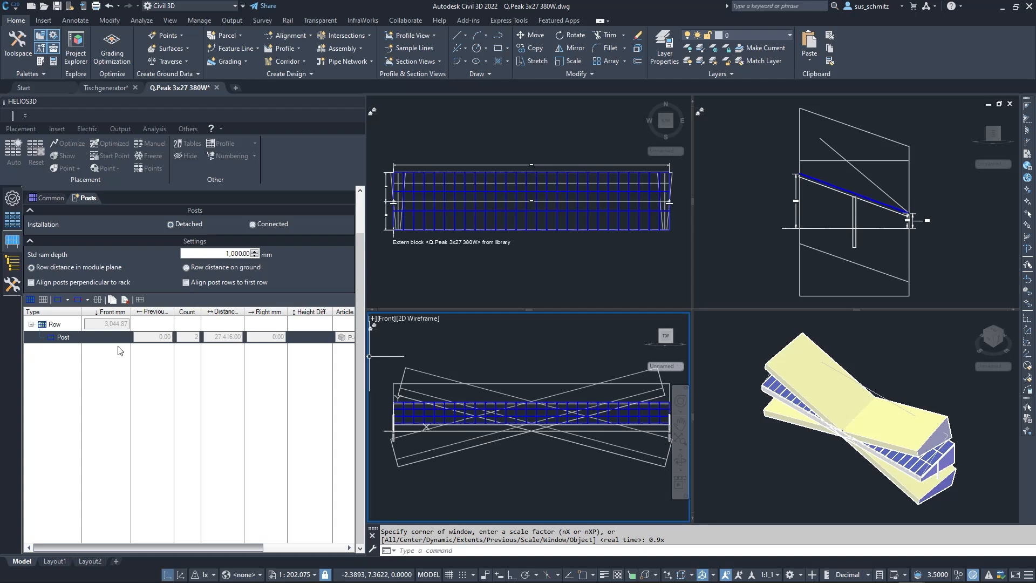
click(155, 339)
text(1000)
click(261, 338)
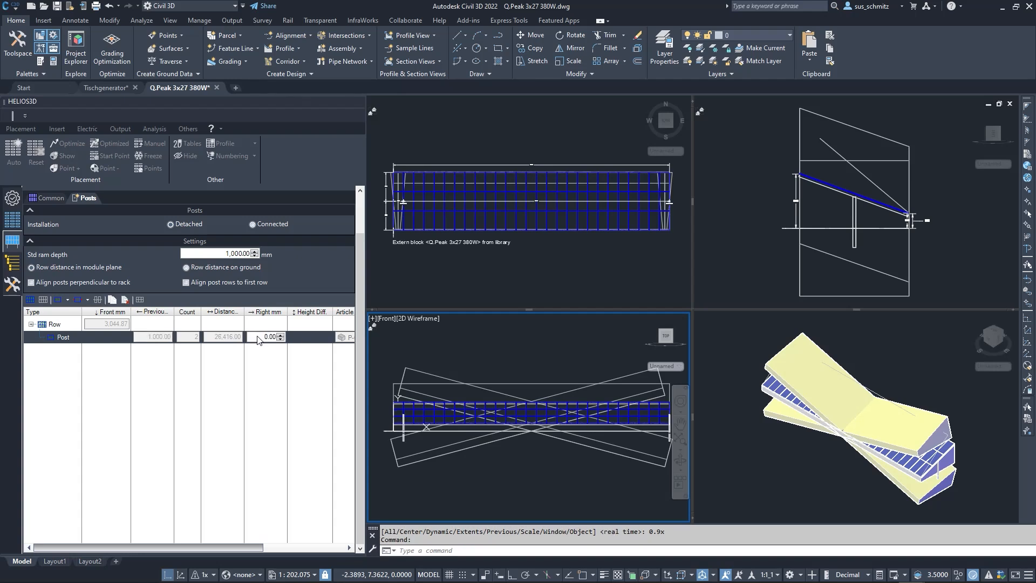
drag(260, 335, 278, 340)
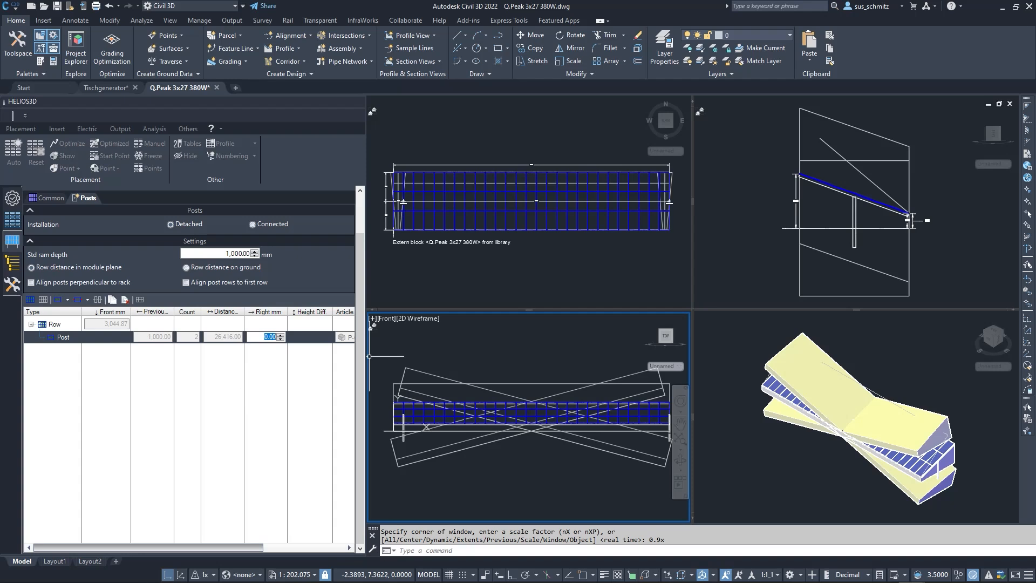
text(1000)
key(Return)
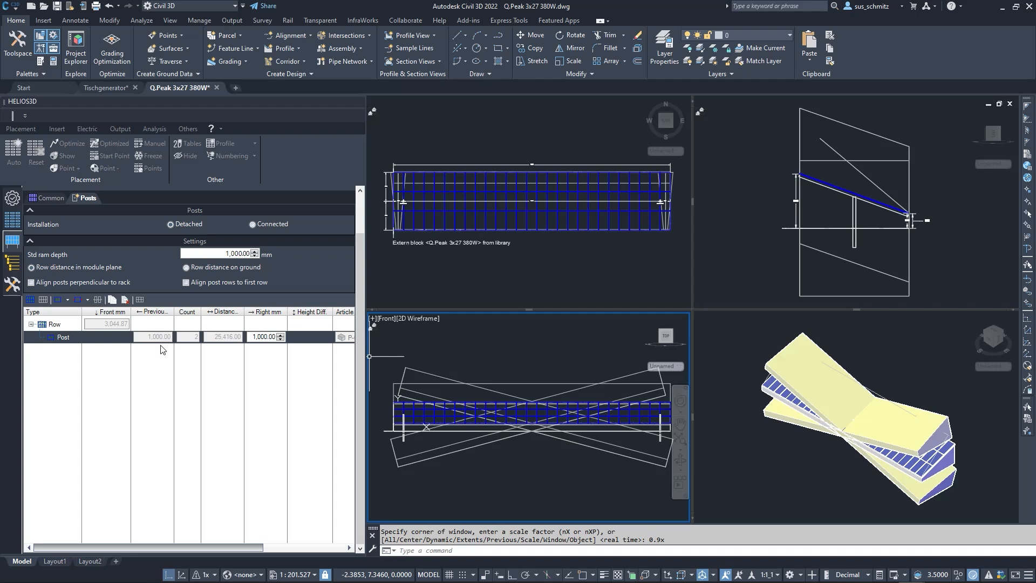
Increase the number of posts in the row to 6.
click(197, 339)
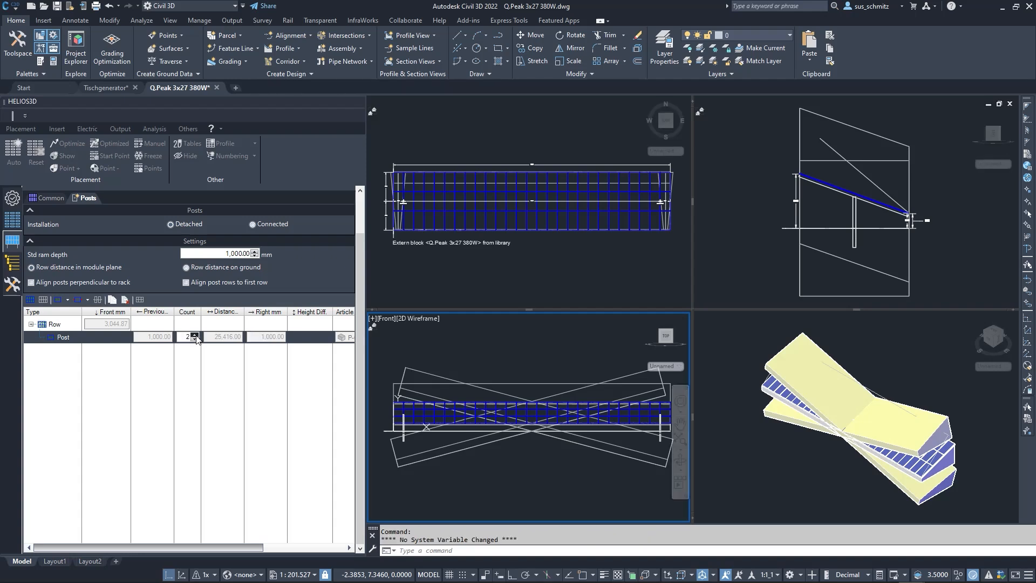
click(197, 337)
click(195, 335)
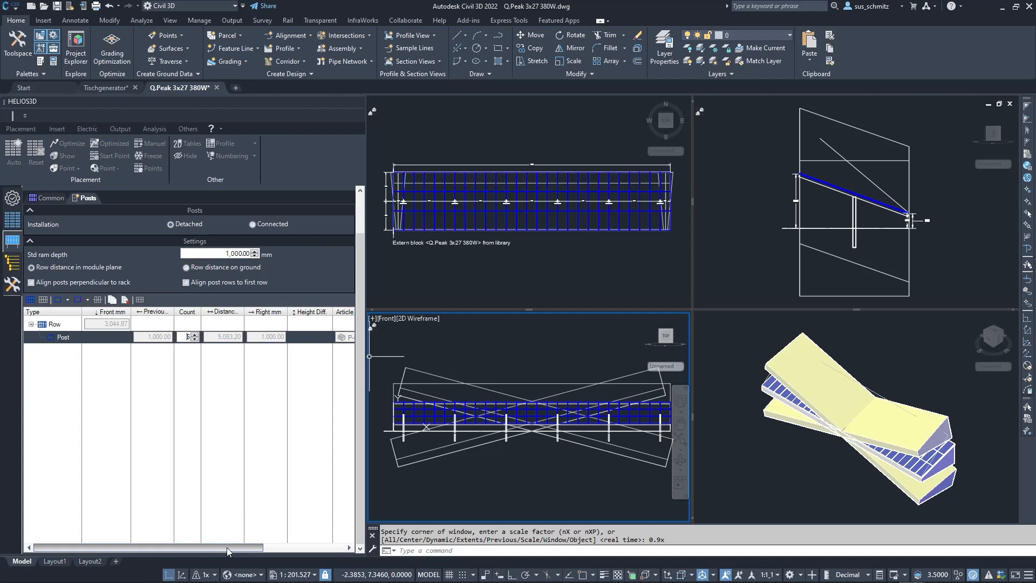
Examine the post articles available for the row's post entry.
drag(231, 547, 299, 548)
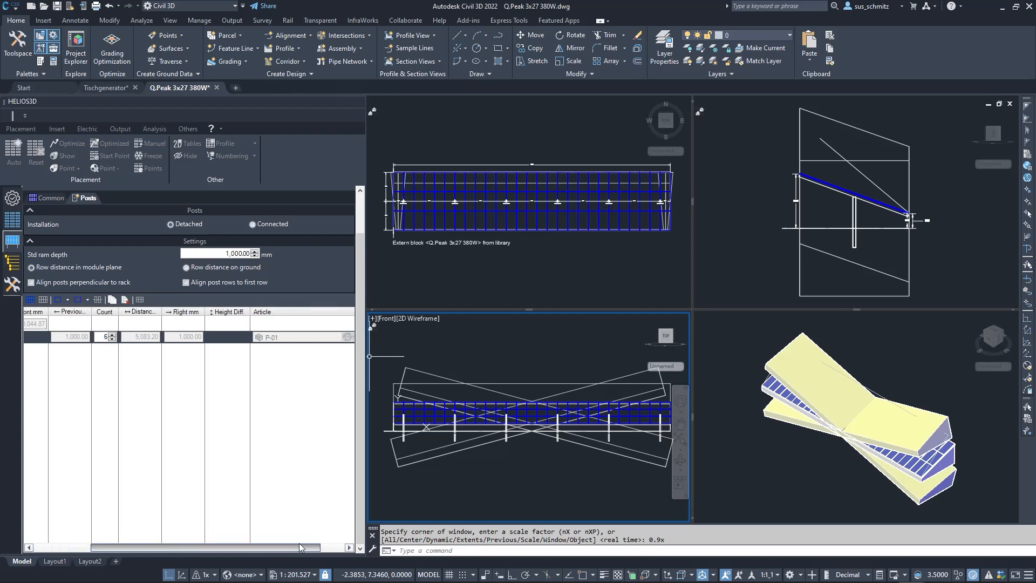
click(273, 341)
click(273, 341)
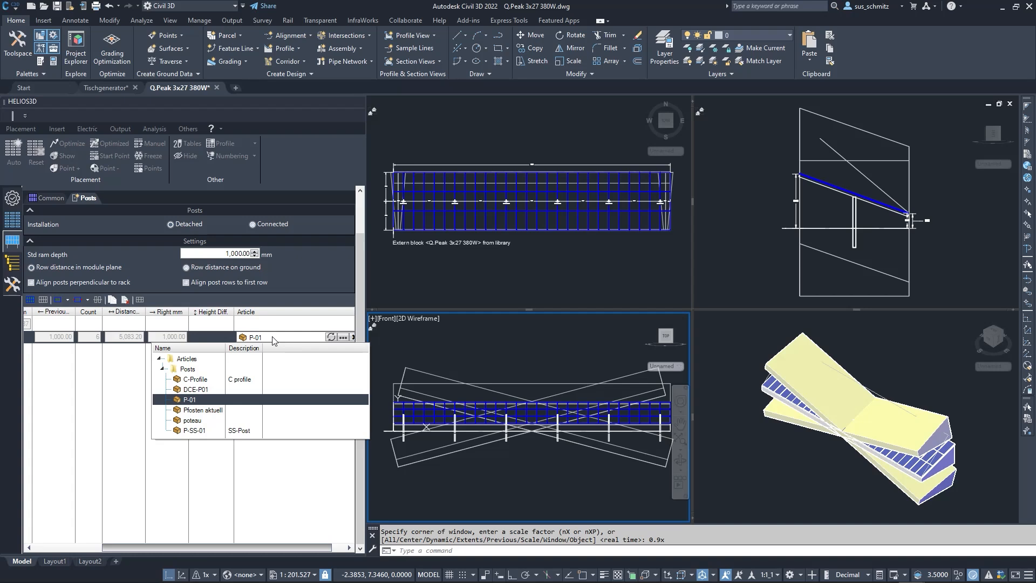
click(273, 341)
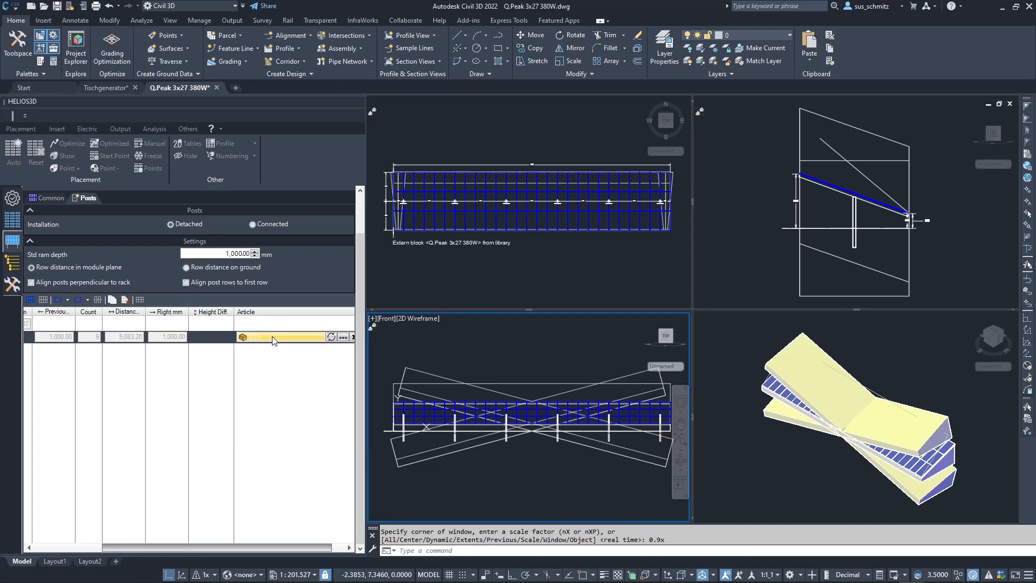
drag(271, 546, 162, 537)
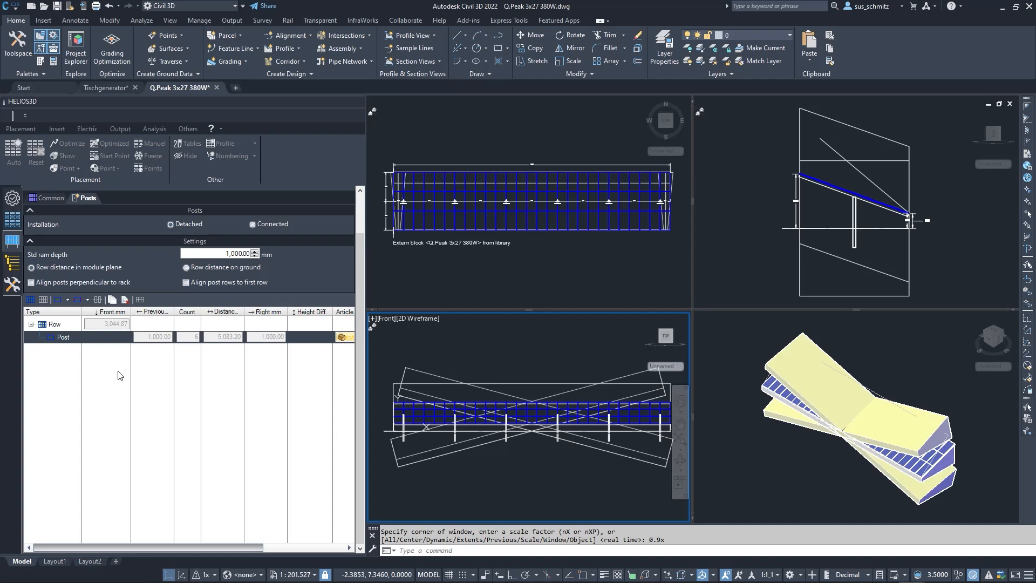
Save the Q.Peak 3x27 380W array definition.
mouse_move(32, 286)
mouse_move(186, 283)
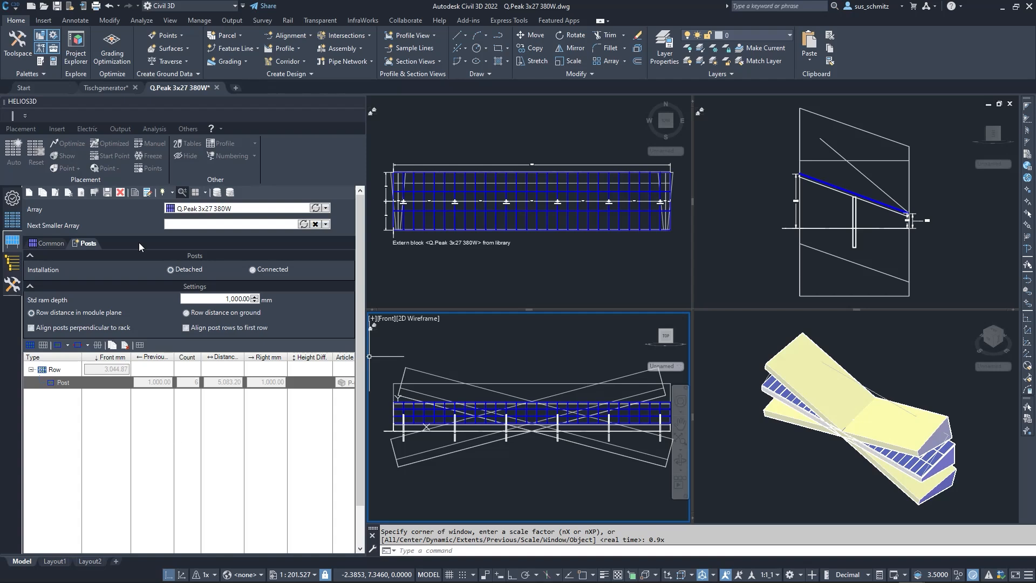
click(108, 192)
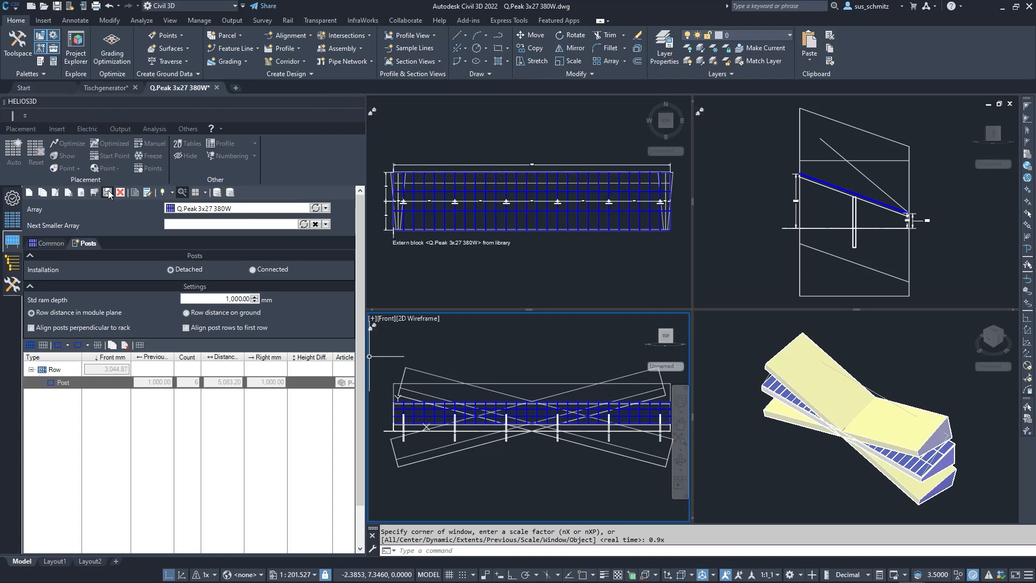